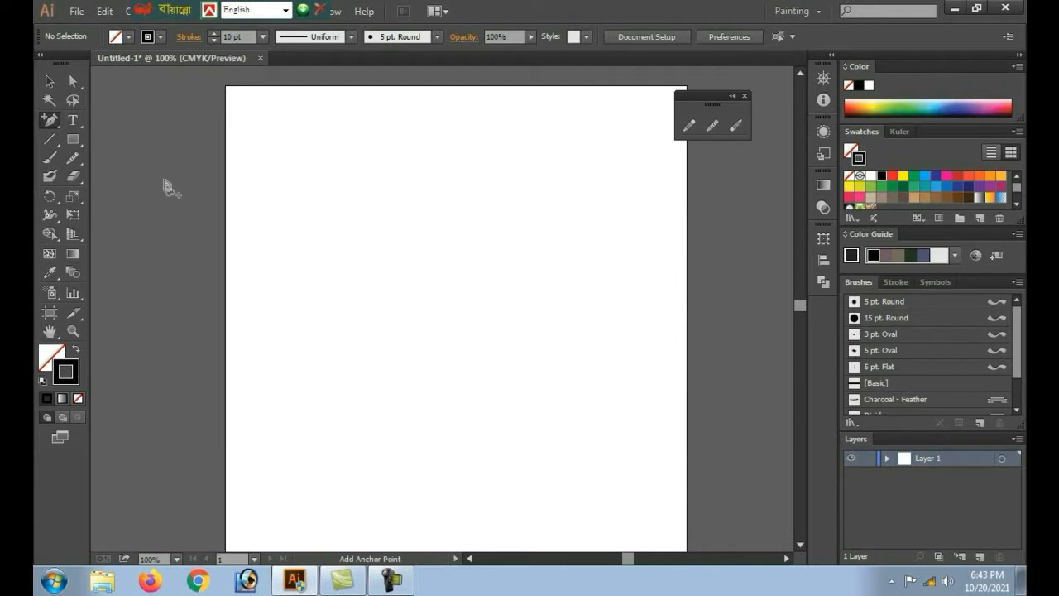
- Pick the Selection tool, then show the Pencil, Smooth and Path Eraser tool choices
click(50, 81)
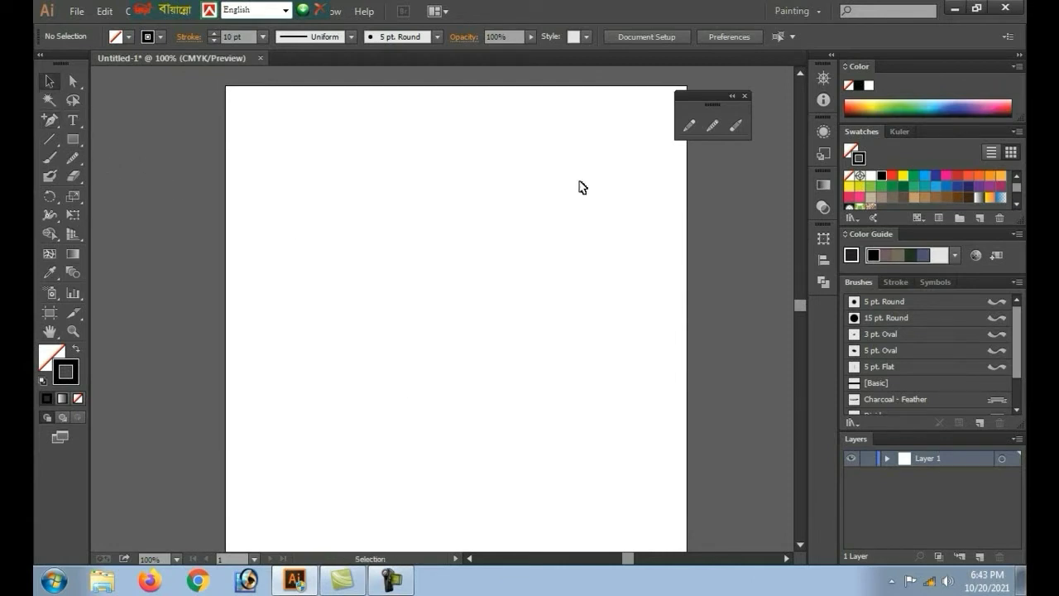
click(69, 157)
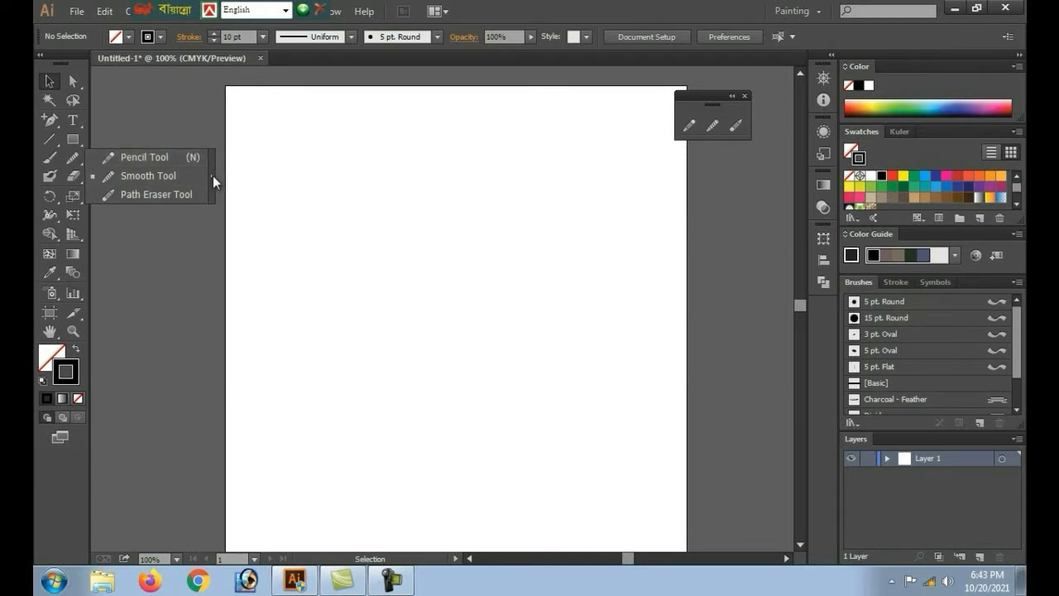
- Tear off the Pencil tool group as a floating panel and make the Pencil tool active
click(214, 177)
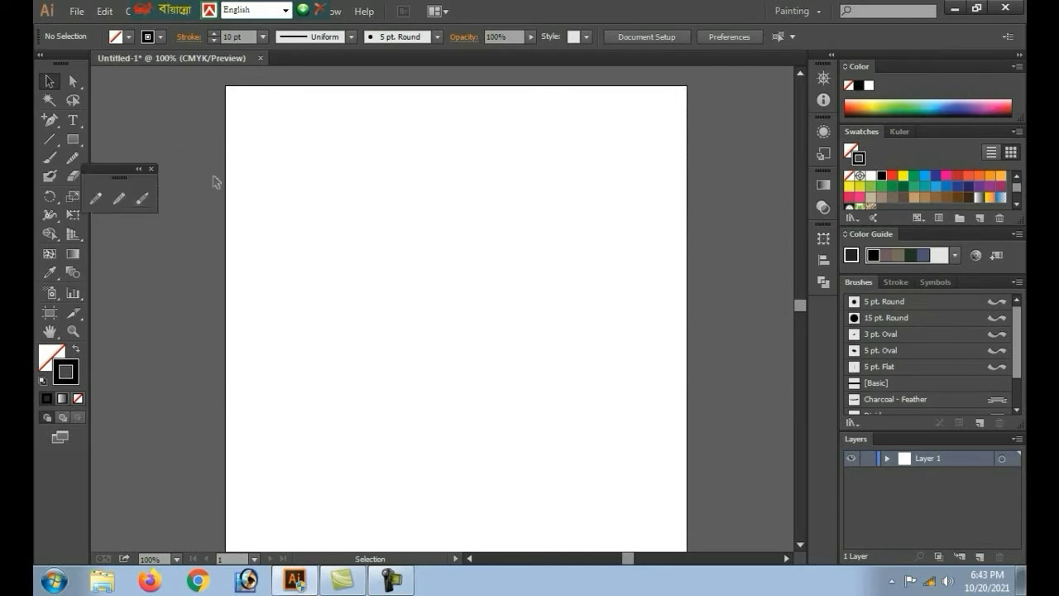
click(151, 169)
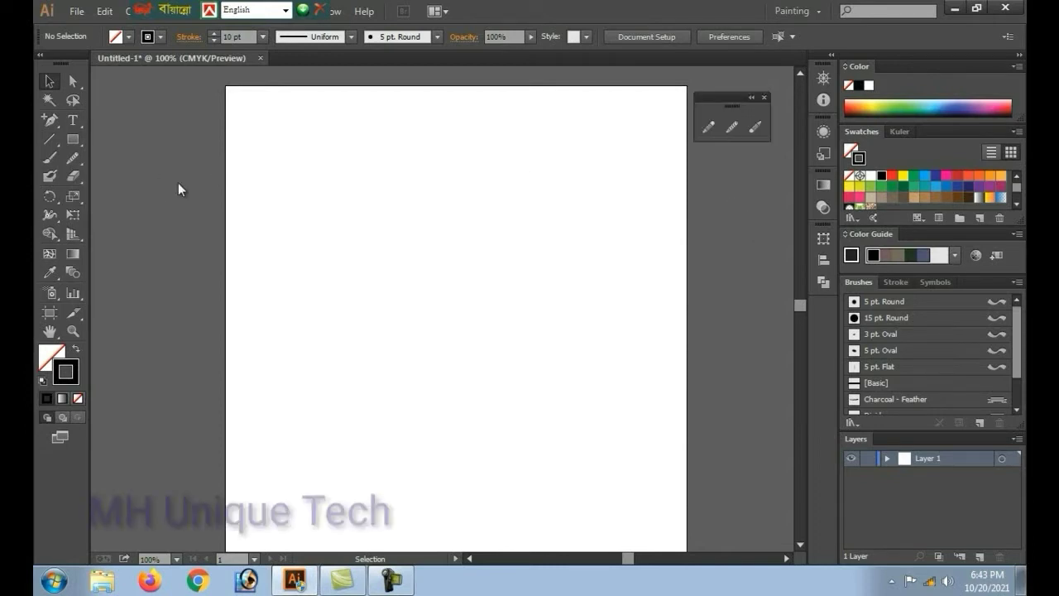
click(68, 159)
click(145, 156)
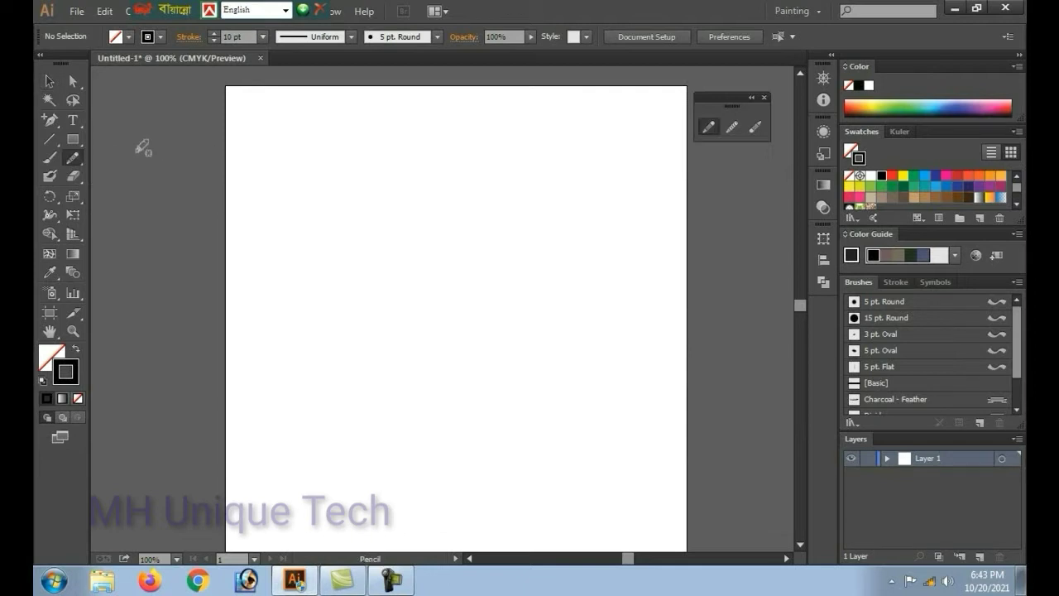
click(735, 126)
click(70, 159)
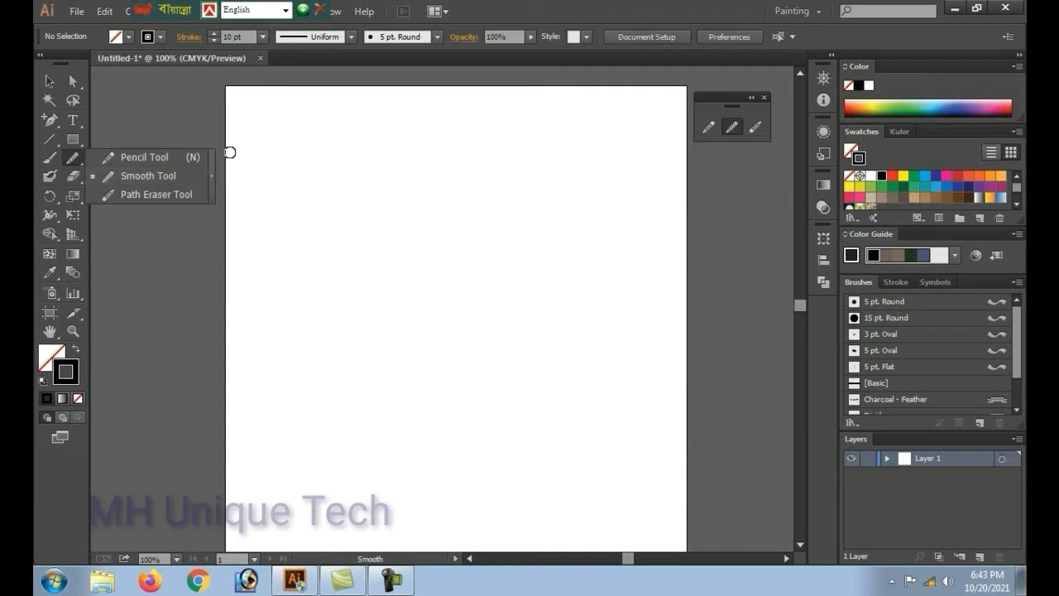
click(143, 156)
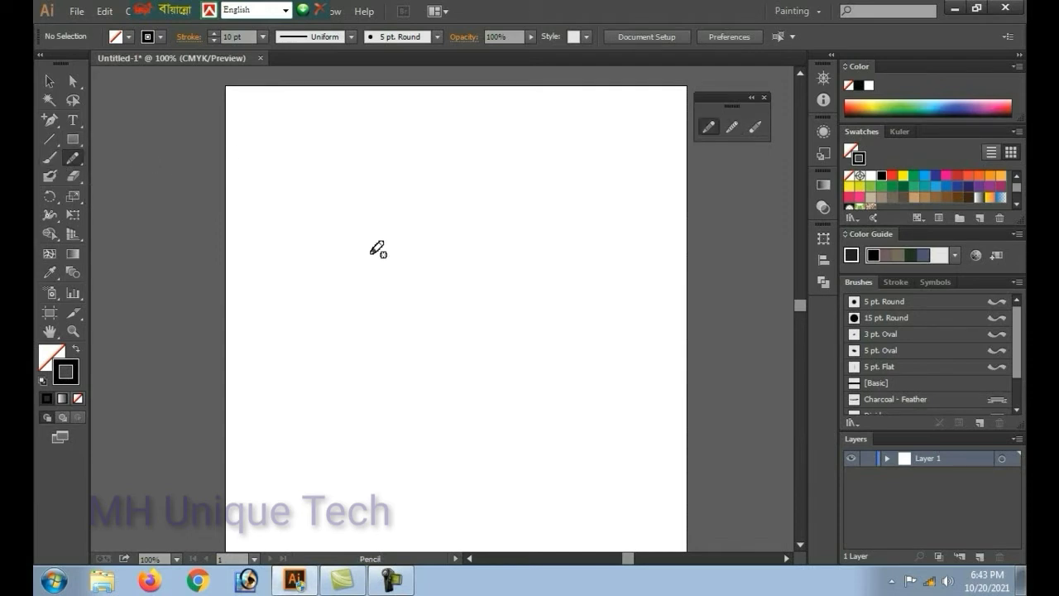
- Draw a freehand wavy path across the artboard and give it a 2 pt stroke
mouse_move(317, 268)
mouse_down()
mouse_move(367, 241)
mouse_move(566, 248)
mouse_move(511, 317)
mouse_move(551, 362)
mouse_move(554, 427)
mouse_up()
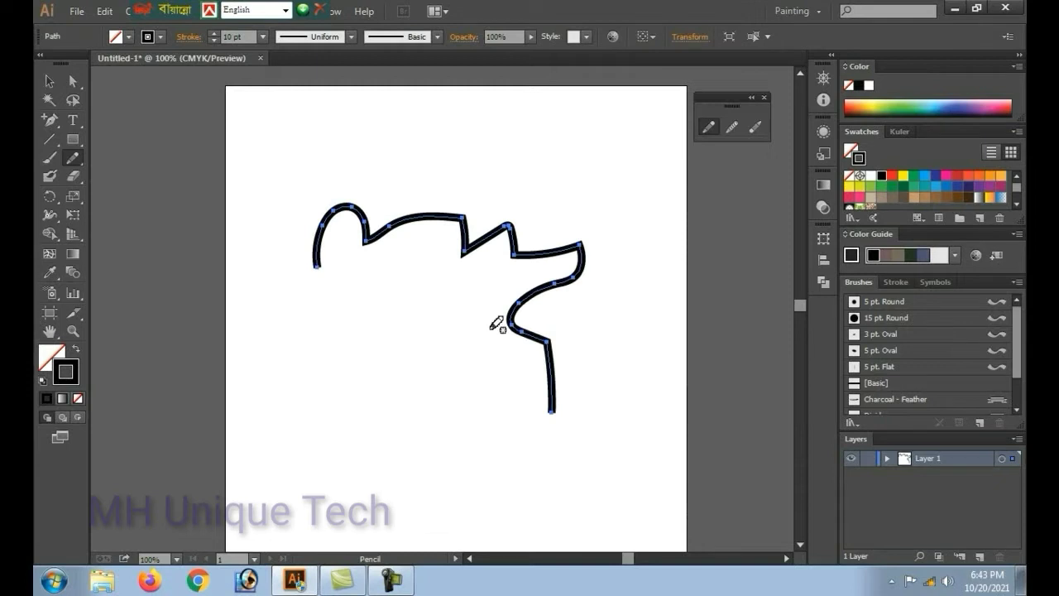
click(234, 37)
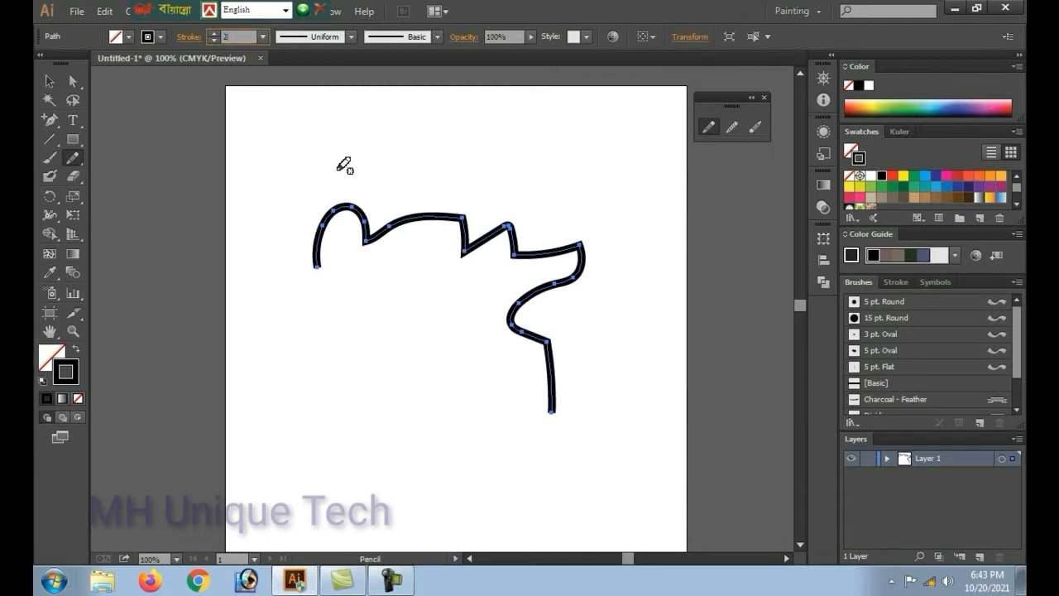
text(2)
key(Return)
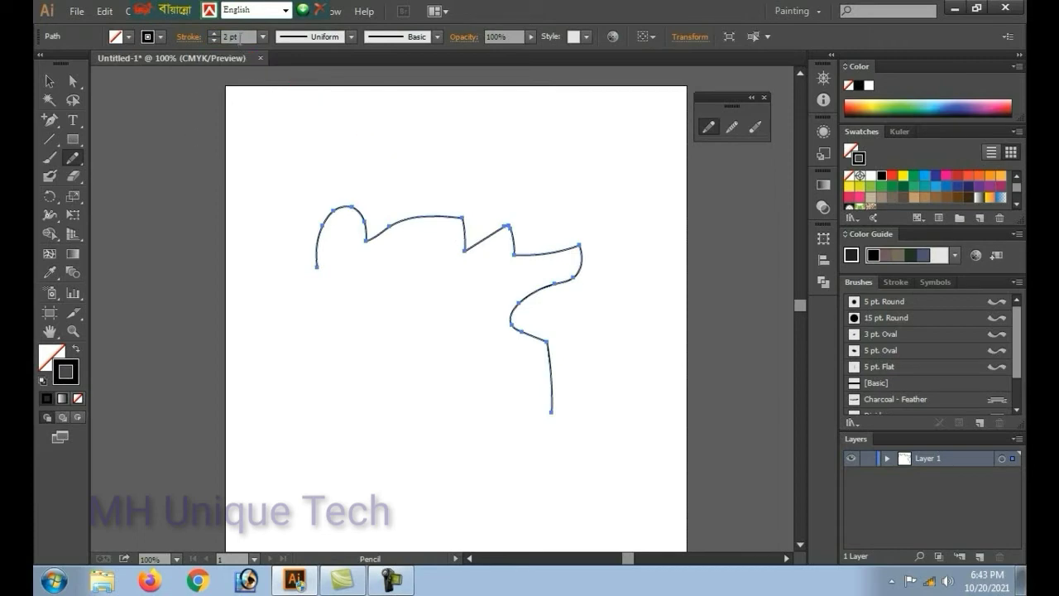
- Change the path's stroke weight through 5 and 3 pt, finishing at 9 pt
drag(248, 36, 199, 36)
text(5)
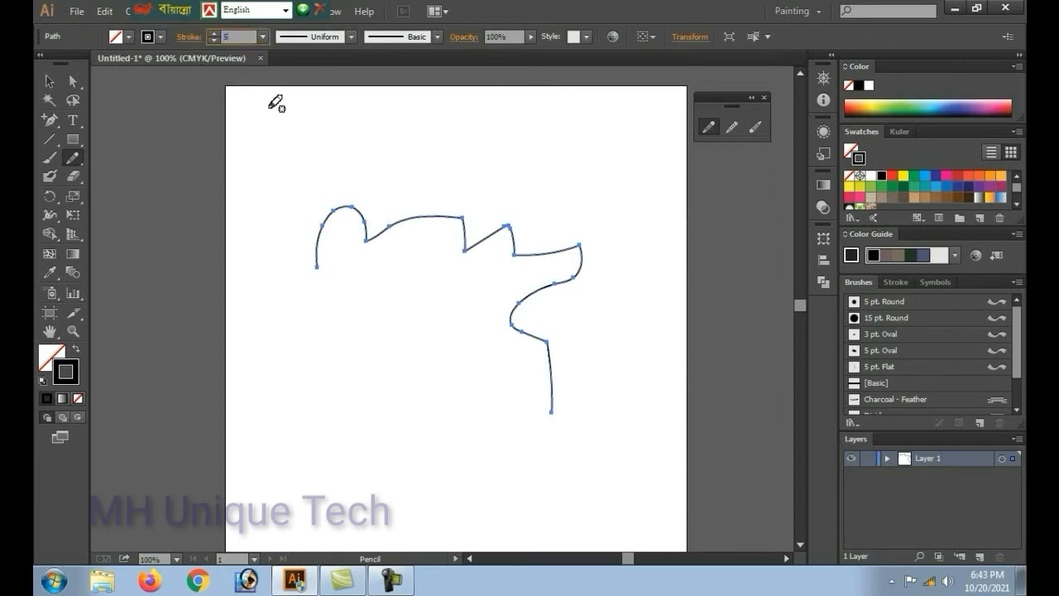
key(Return)
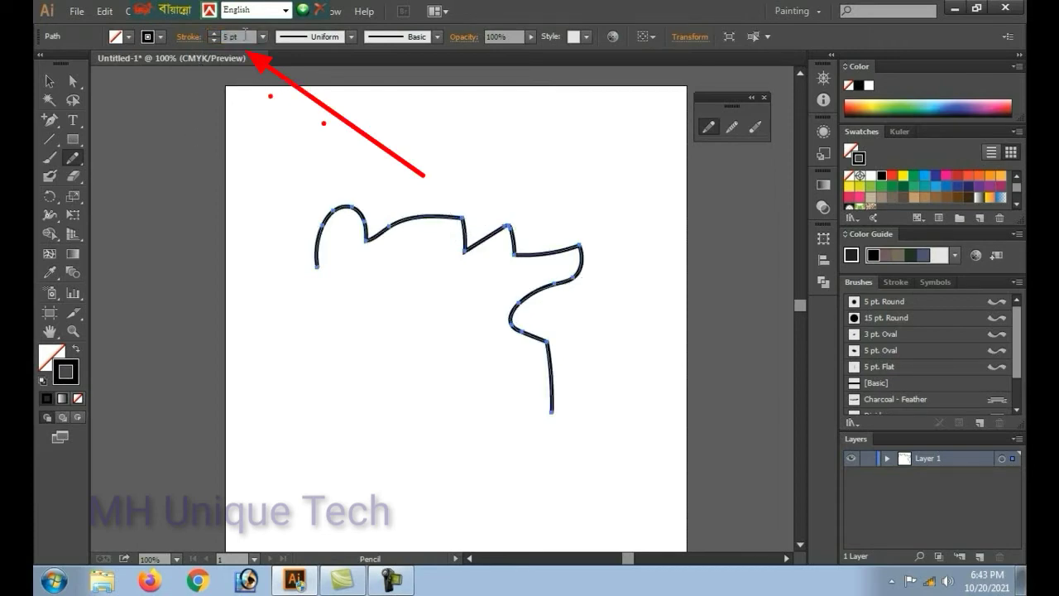
click(213, 38)
click(212, 38)
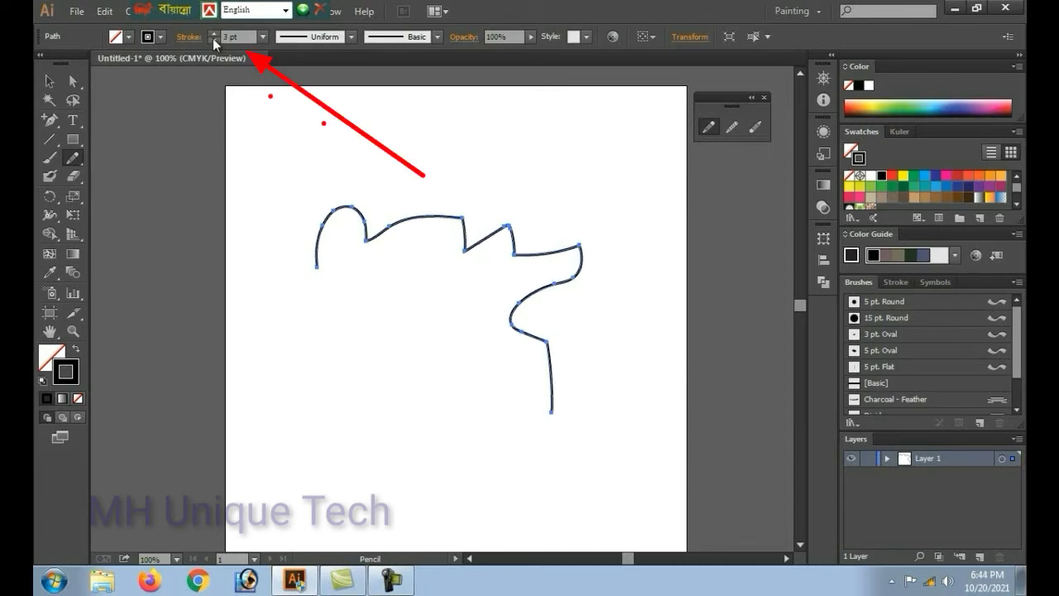
click(214, 32)
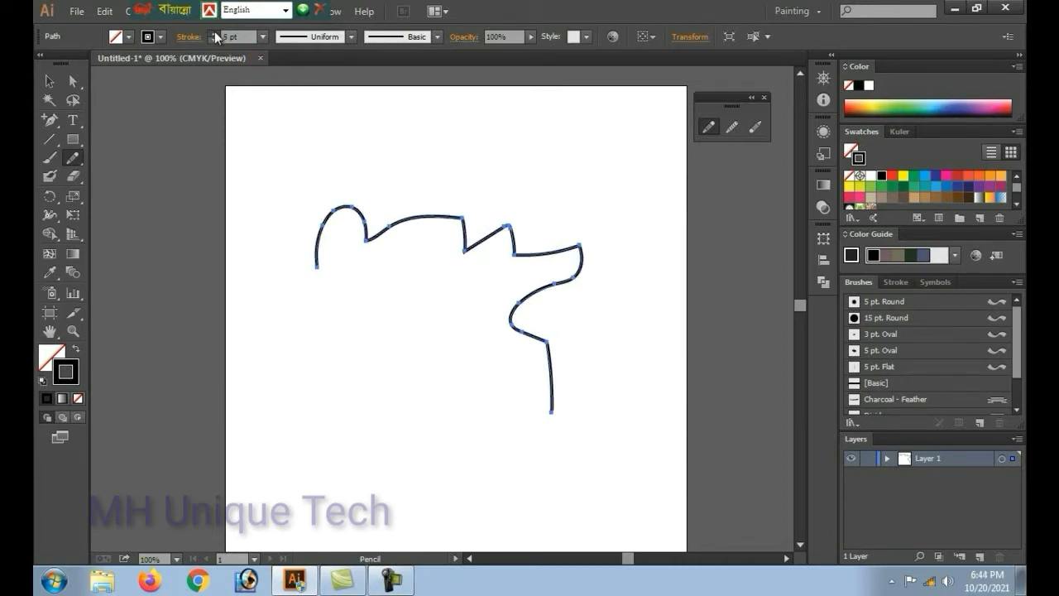
click(214, 32)
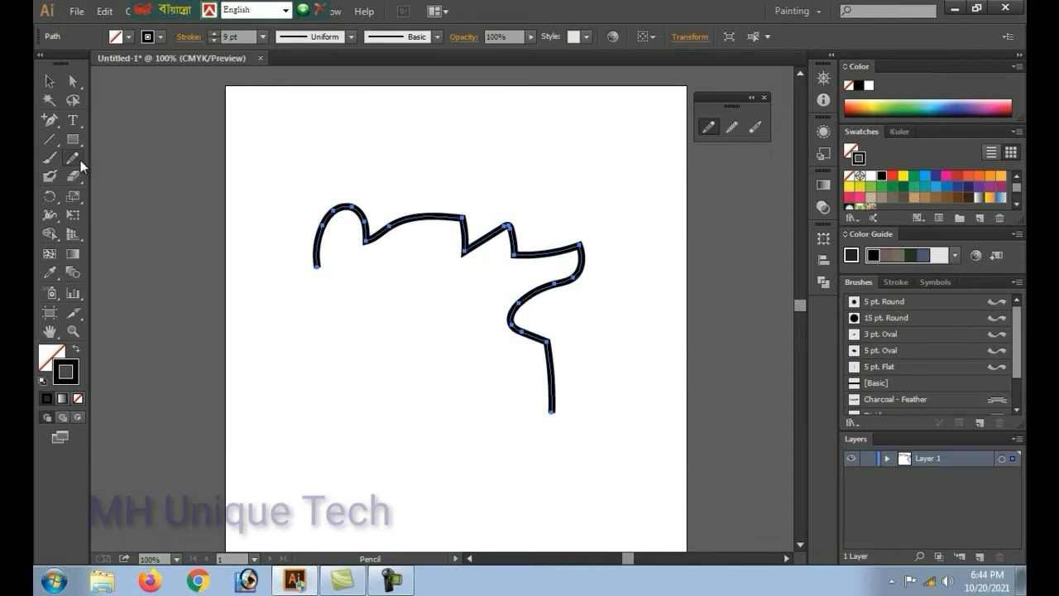
- Use the Smooth tool to smooth the path's left arc and top zigzag
drag(78, 159, 135, 180)
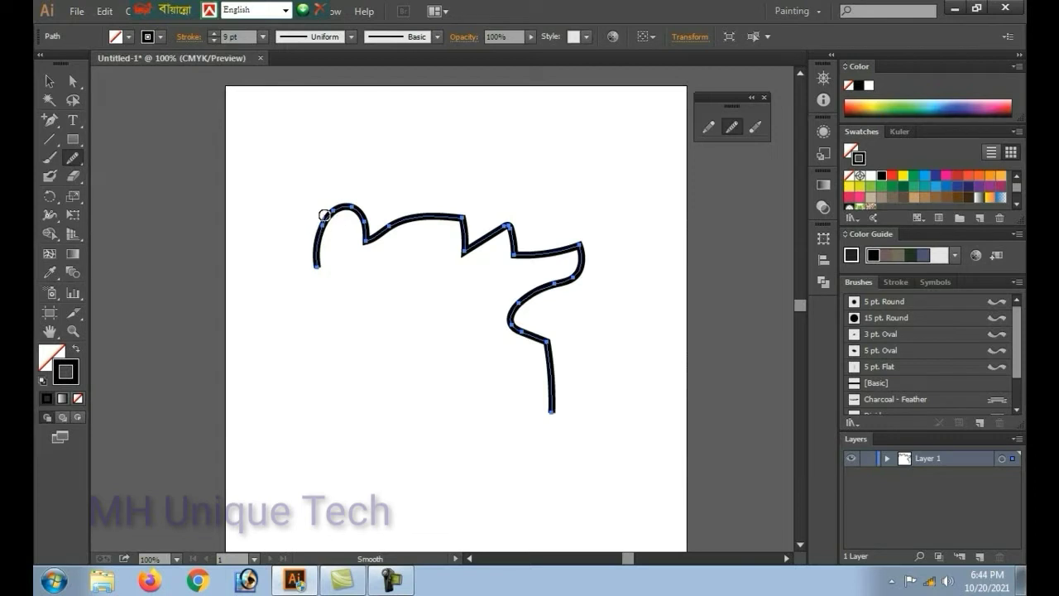
drag(366, 224, 367, 225)
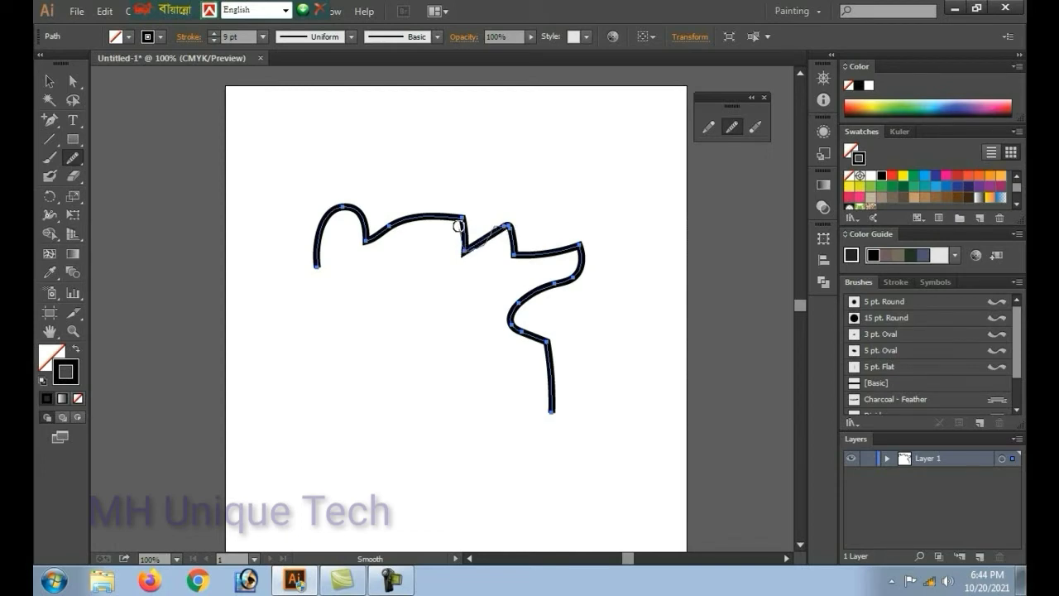
drag(375, 243, 344, 272)
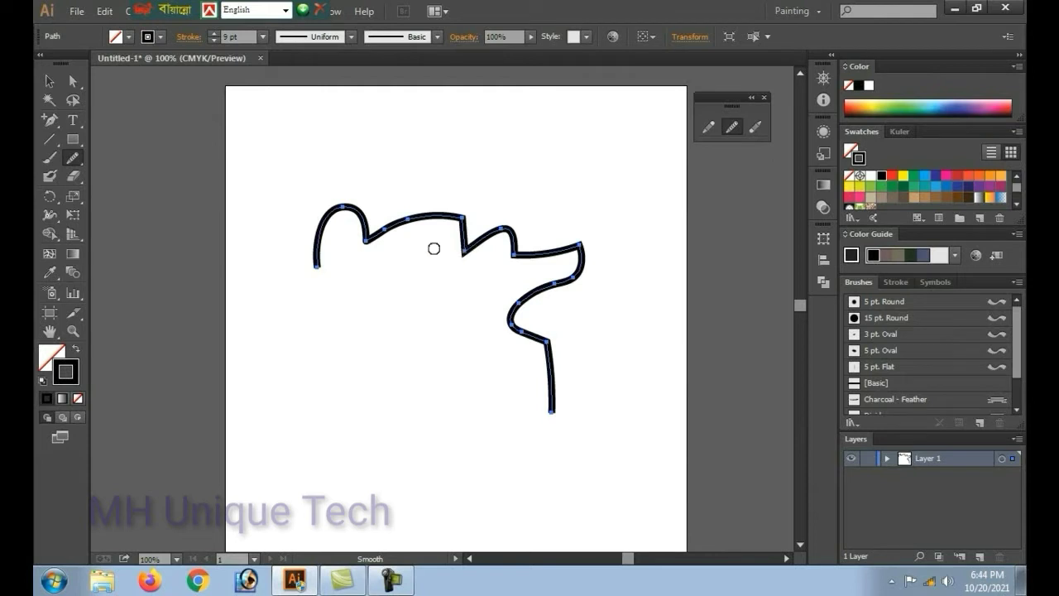
- Move the 9 pt path lower on the artboard and give it a green stroke
click(49, 82)
click(440, 217)
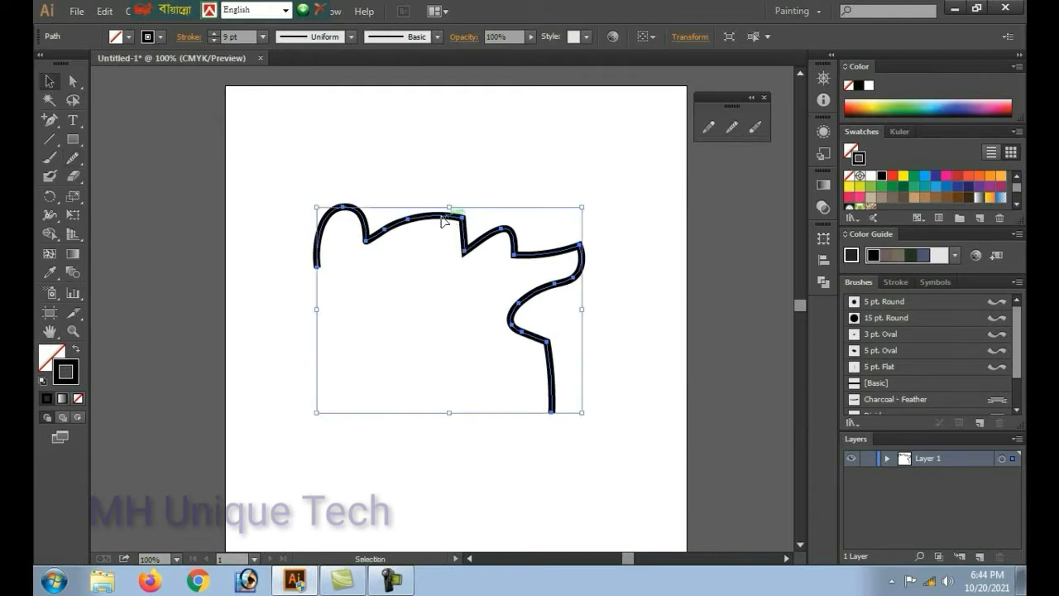
drag(439, 216, 421, 365)
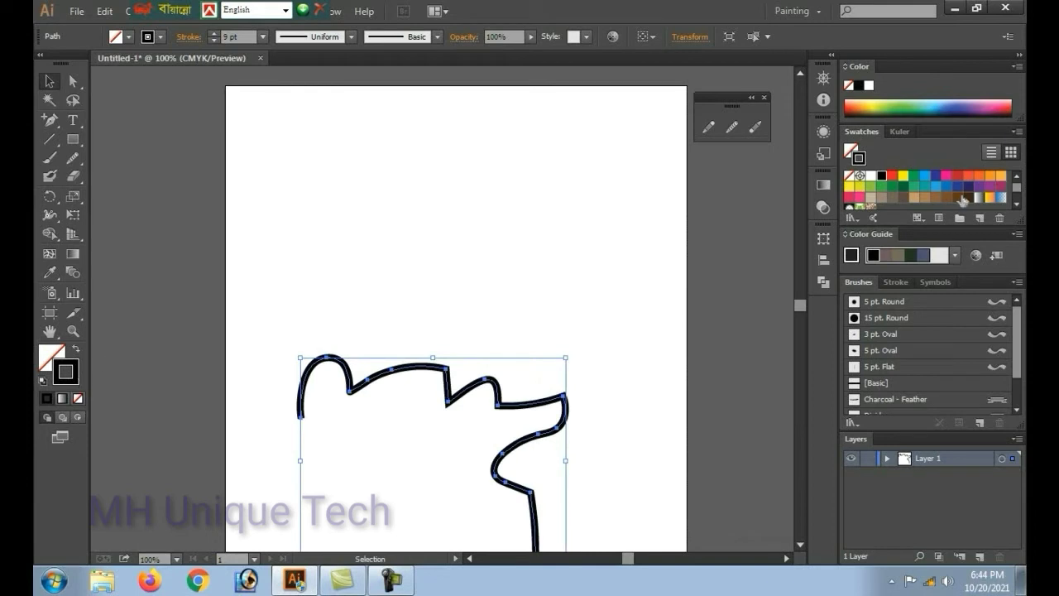
click(913, 177)
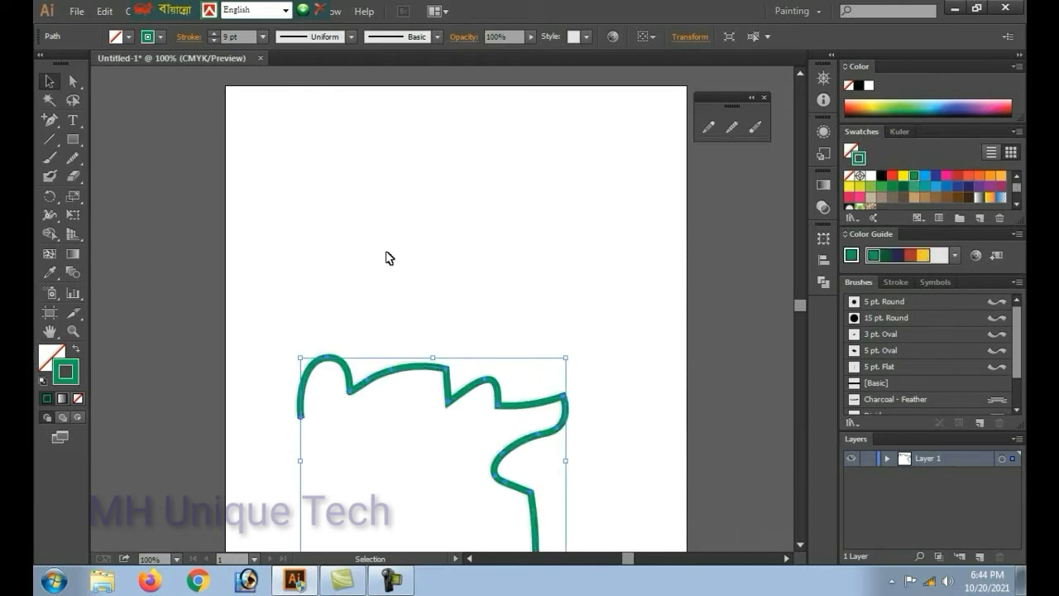
click(52, 120)
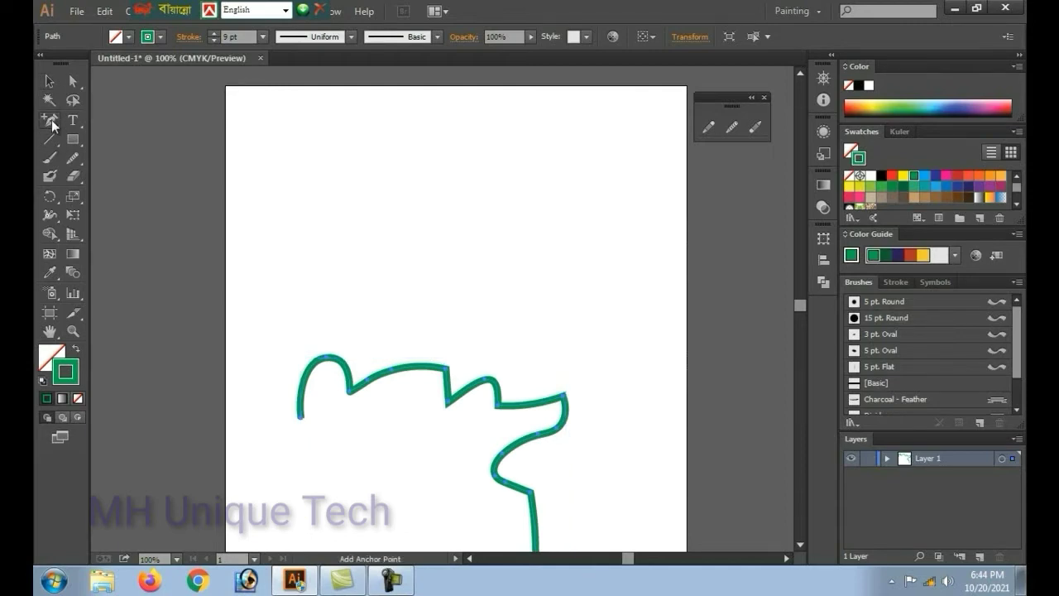
- Start a Pen path at the existing anchor and draw the first curved wing segment
click(52, 122)
click(116, 120)
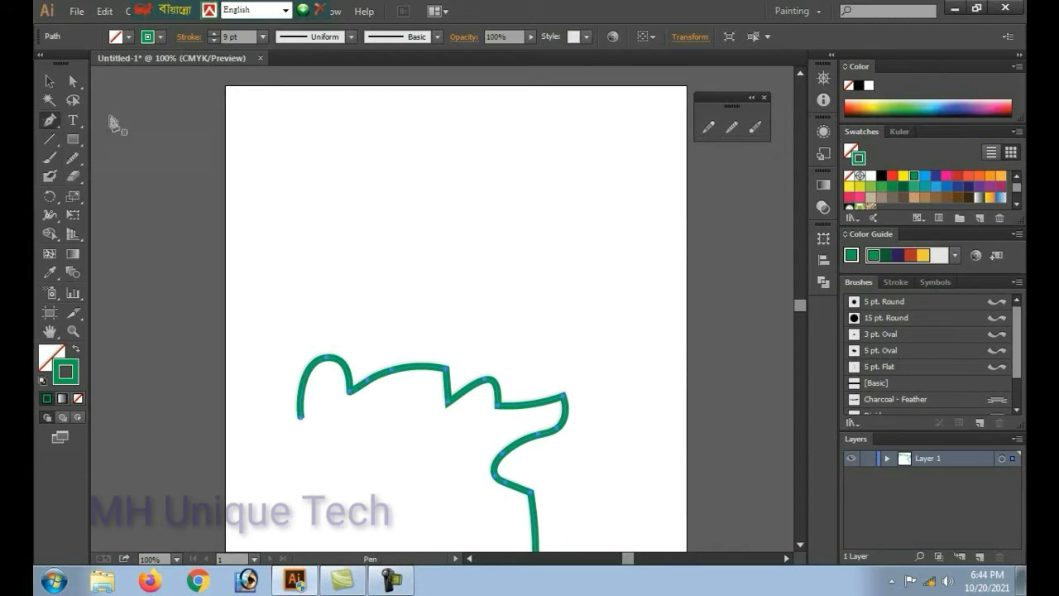
click(371, 216)
drag(425, 197, 520, 290)
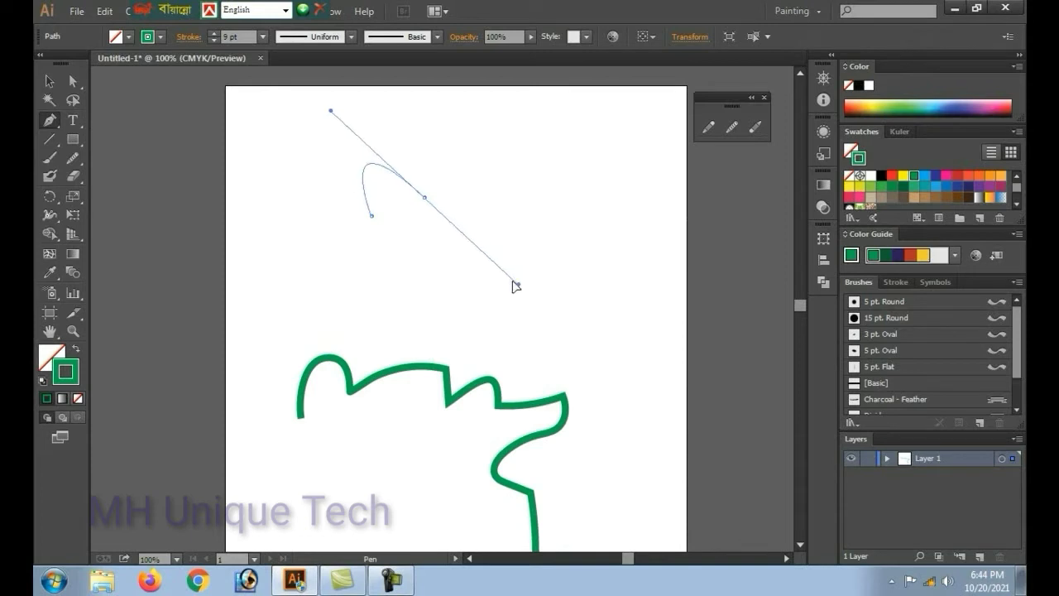
drag(521, 290, 512, 279)
click(423, 200)
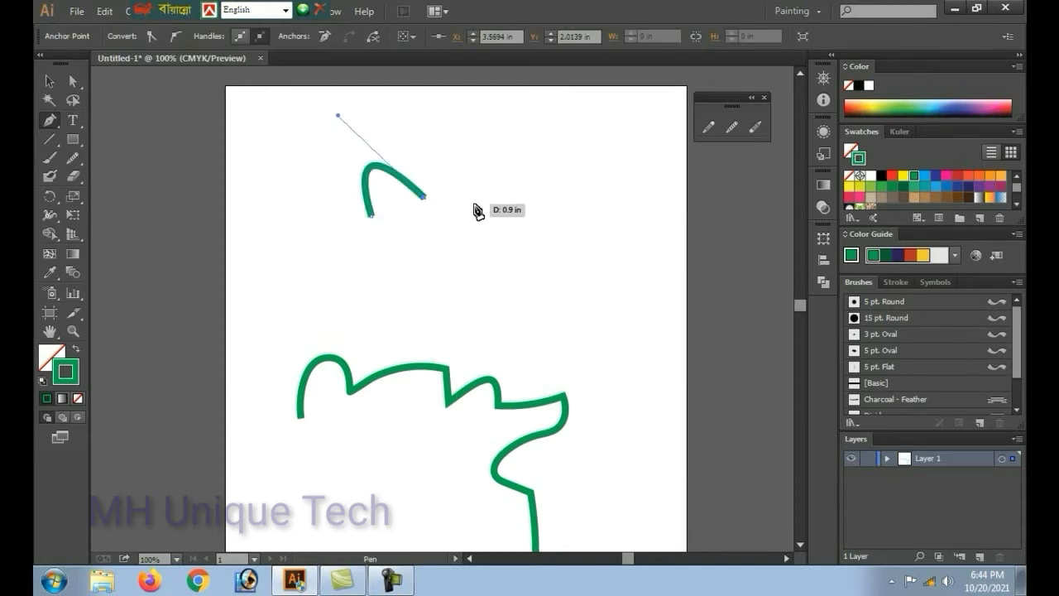
- Add the remaining curved wing points, close the butterfly outline, and select it
drag(471, 229, 421, 339)
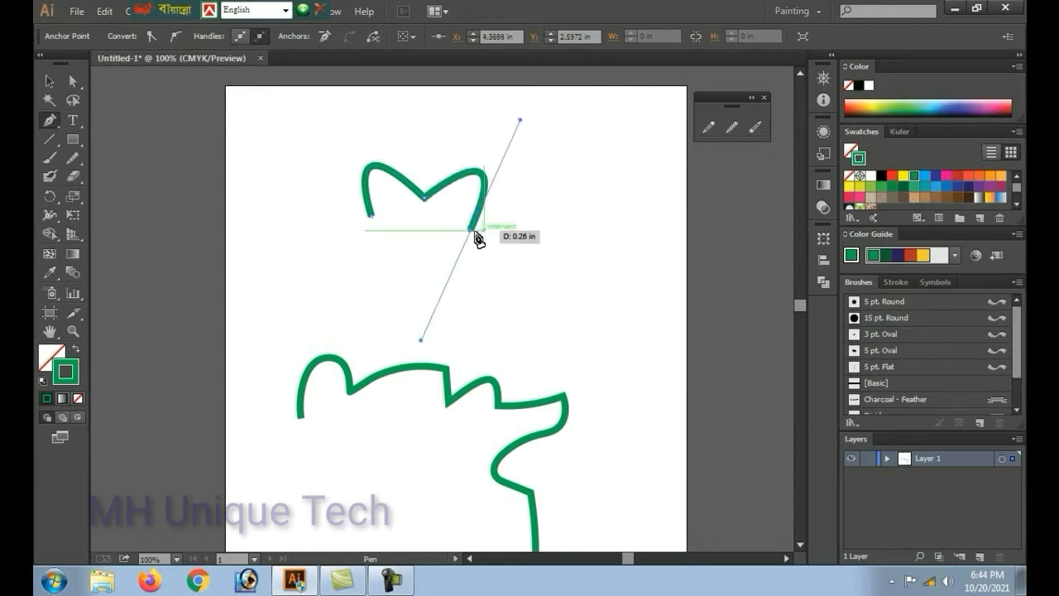
click(471, 229)
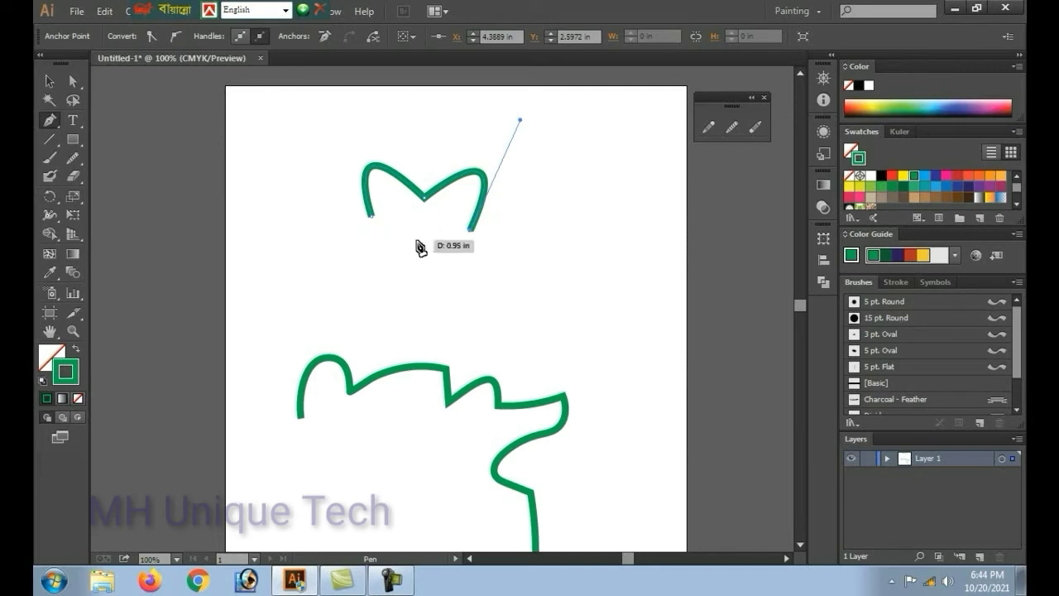
mouse_move(416, 242)
mouse_down()
mouse_move(373, 158)
mouse_move(390, 149)
mouse_move(391, 166)
mouse_up()
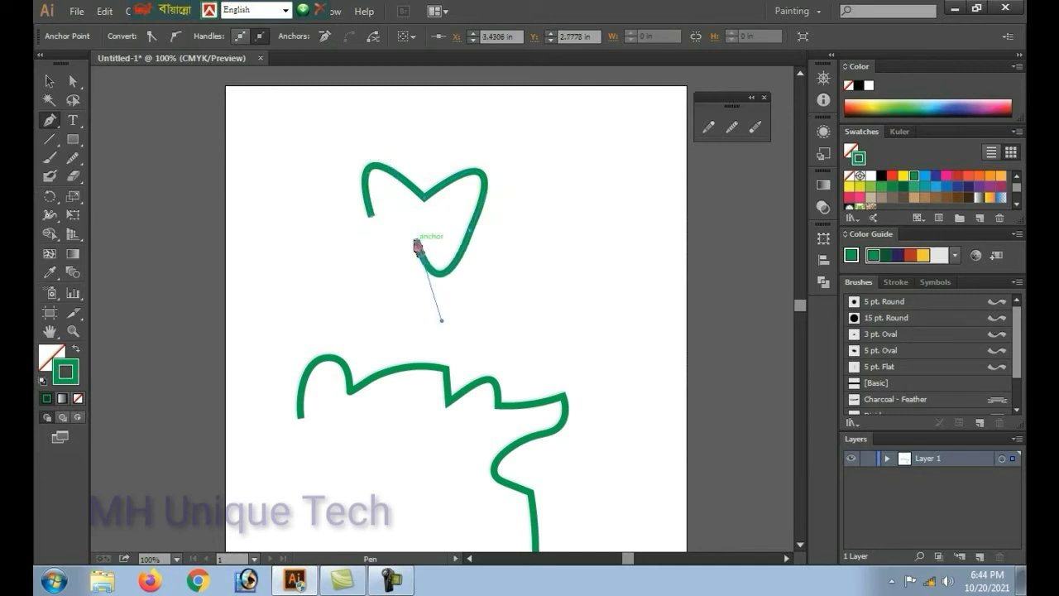
mouse_move(372, 218)
mouse_down()
mouse_move(337, 115)
mouse_move(403, 107)
mouse_up()
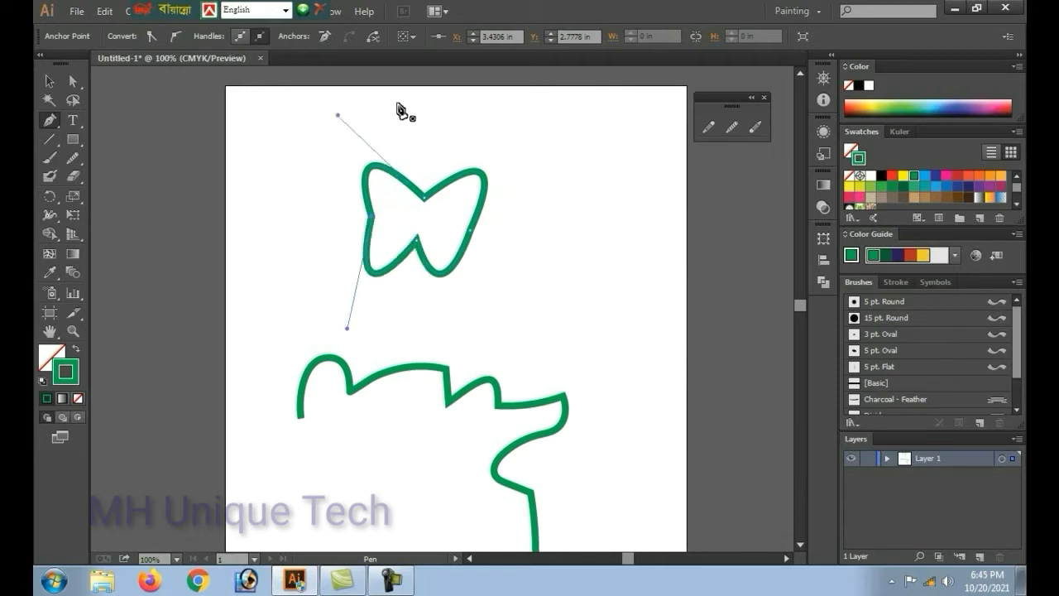
drag(374, 220, 385, 241)
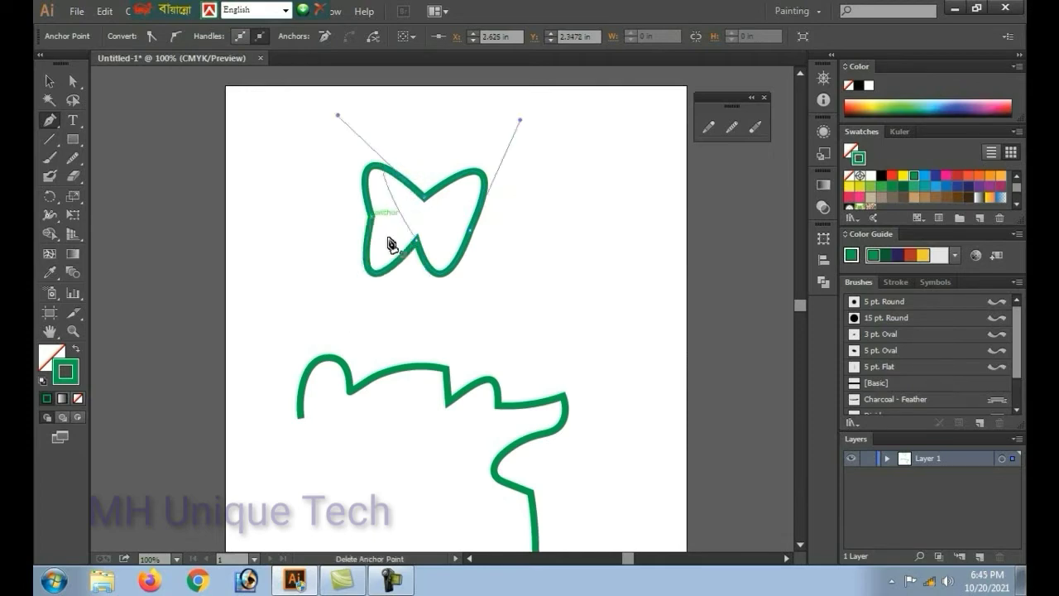
click(48, 81)
click(393, 273)
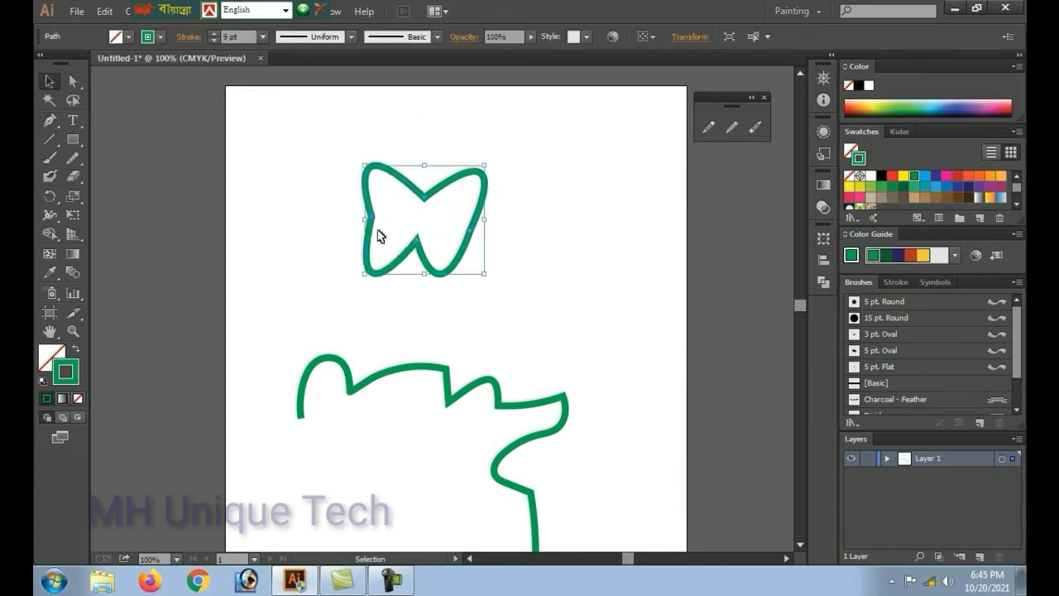
- Select the butterfly with the Smooth tool and smooth its left edge
click(568, 246)
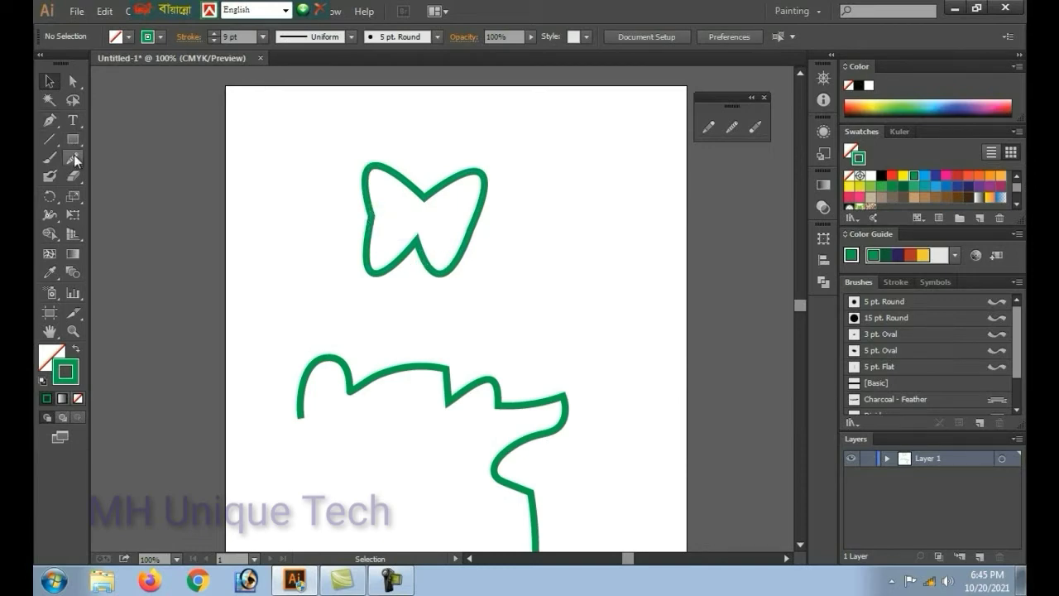
drag(74, 154, 136, 173)
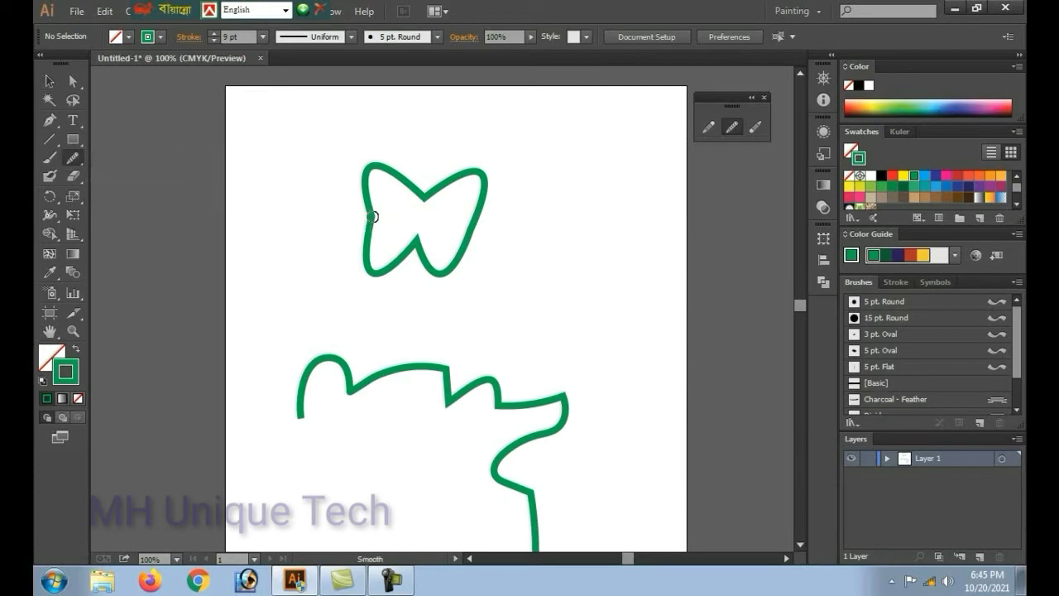
click(51, 86)
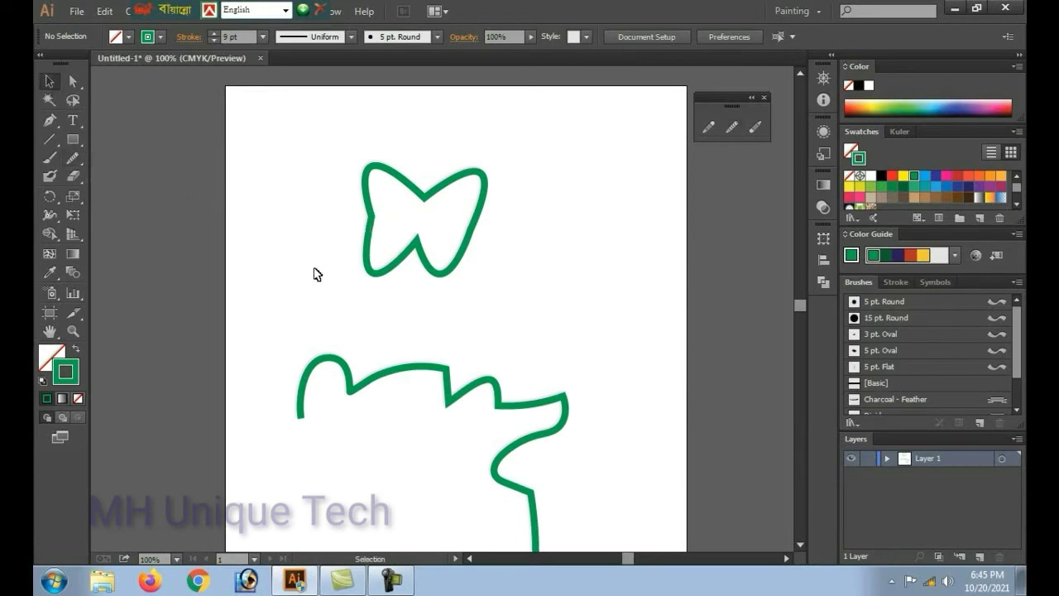
click(372, 244)
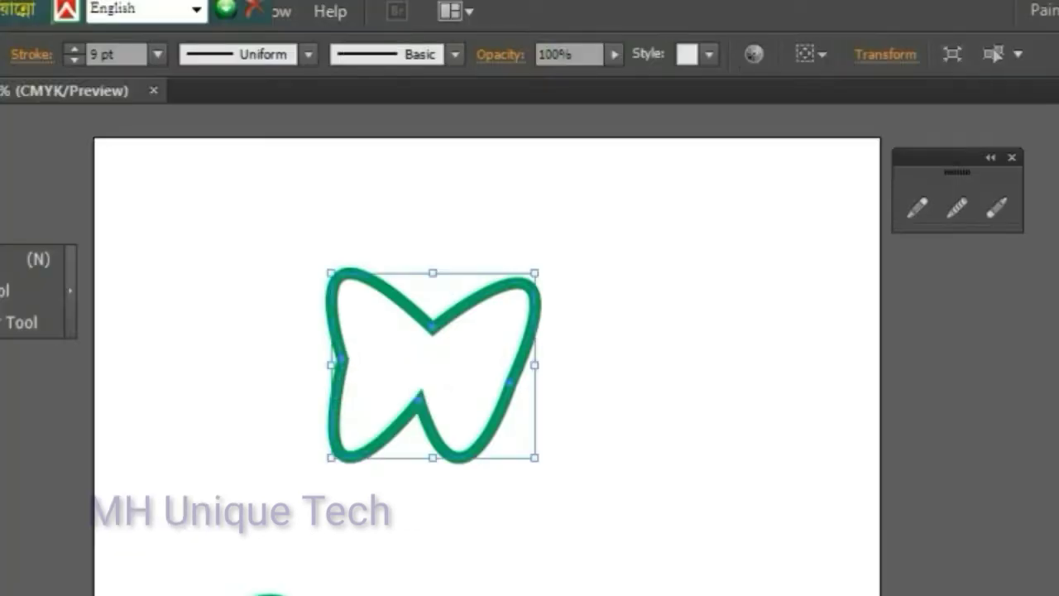
click(958, 208)
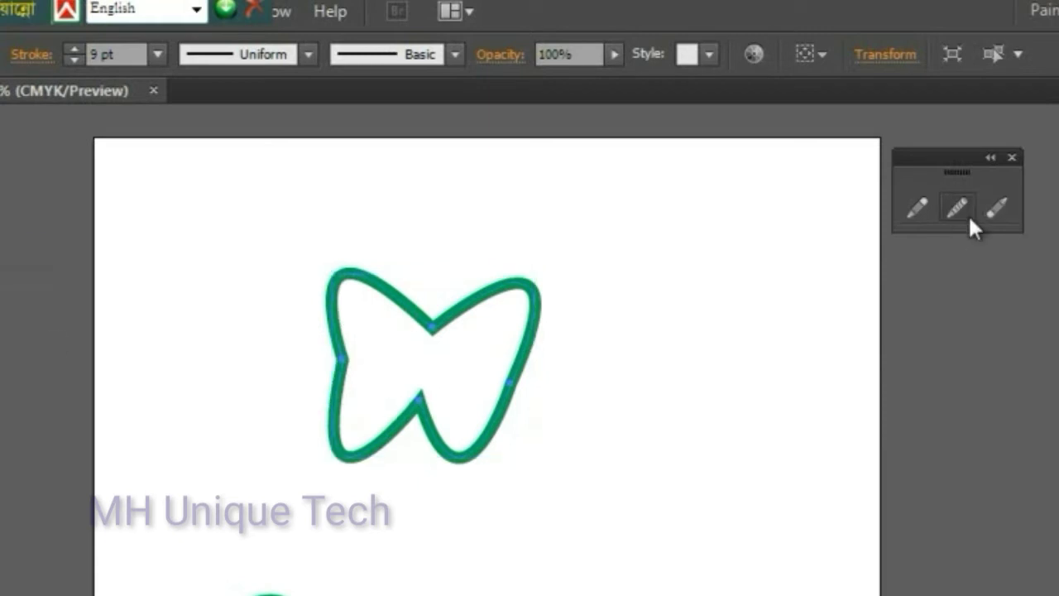
mouse_move(376, 386)
mouse_down()
mouse_move(332, 324)
mouse_move(334, 416)
mouse_up()
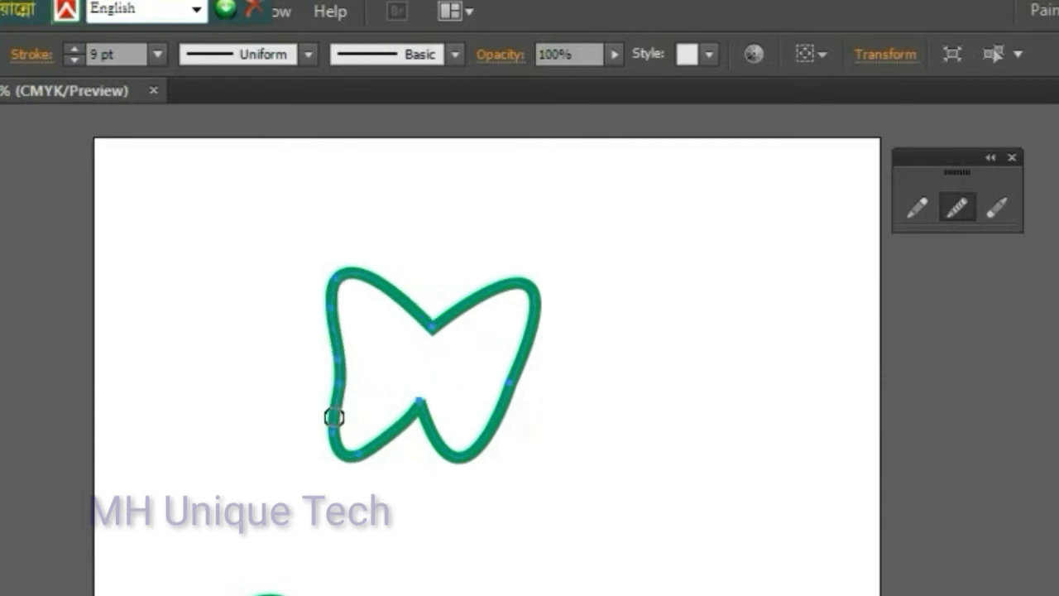
drag(352, 366, 340, 308)
- Smooth the butterfly's right edge, upper-right wing and bottom notch
drag(524, 360, 489, 428)
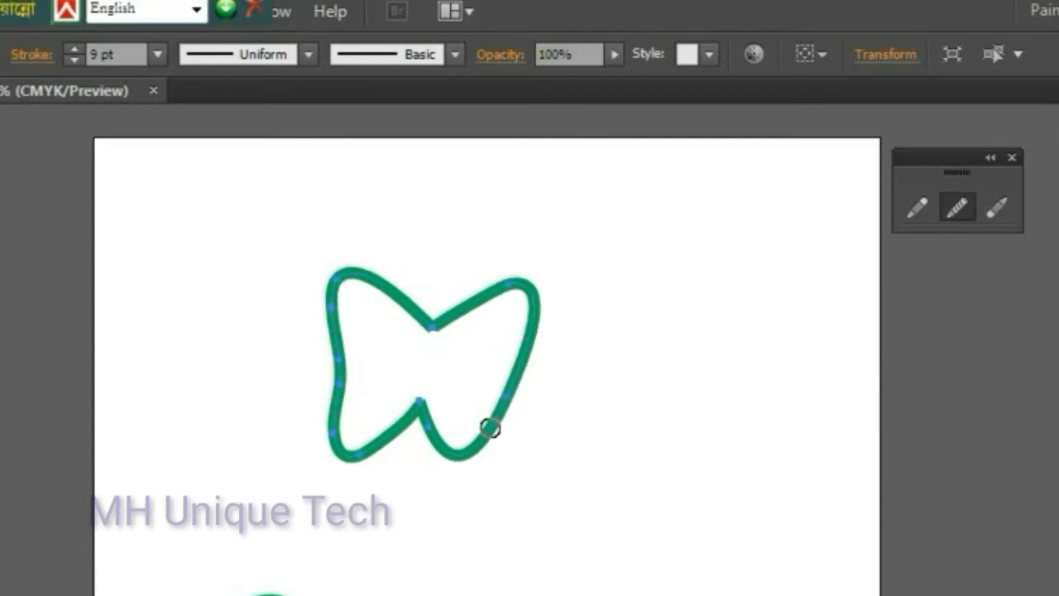
mouse_move(438, 314)
mouse_down()
mouse_move(504, 291)
mouse_move(397, 290)
mouse_move(469, 310)
mouse_move(401, 307)
mouse_up()
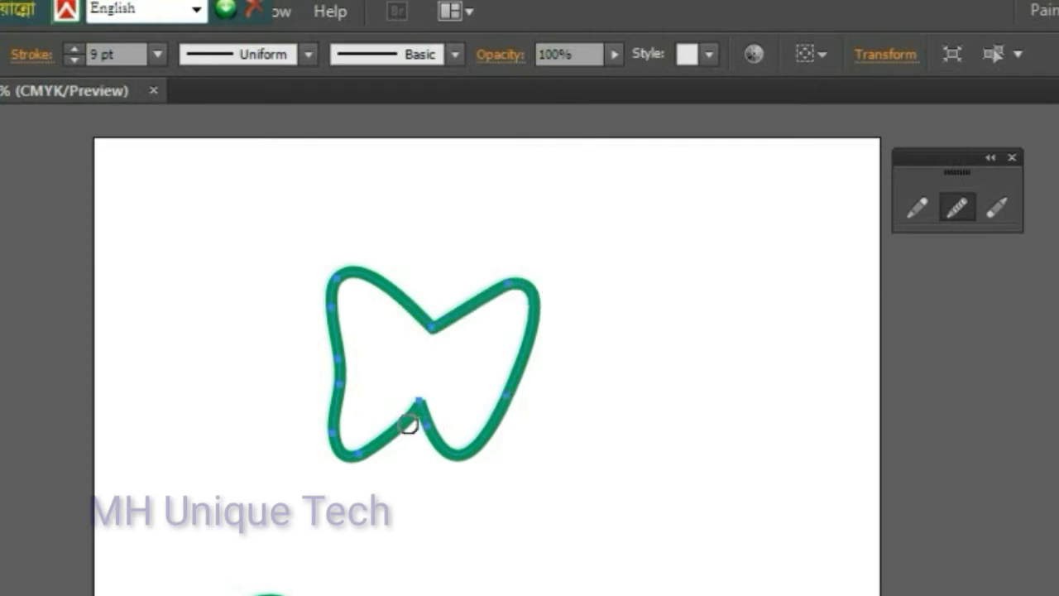
mouse_move(411, 408)
mouse_down()
mouse_move(438, 442)
mouse_move(426, 406)
mouse_move(329, 442)
mouse_up()
mouse_move(400, 428)
mouse_down()
mouse_move(405, 390)
mouse_move(439, 401)
mouse_move(445, 439)
mouse_up()
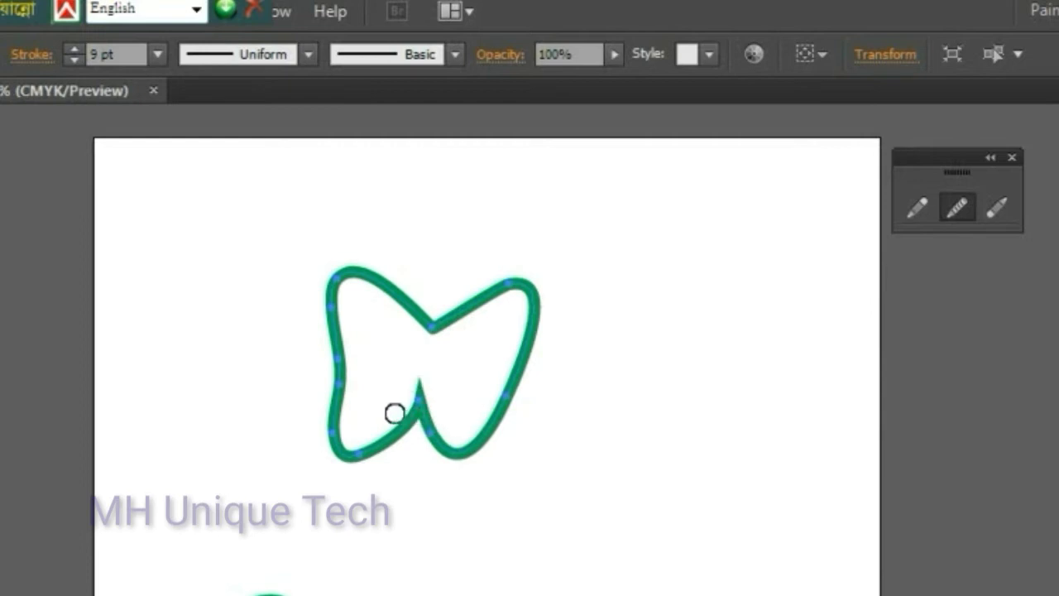
mouse_move(395, 414)
mouse_down()
mouse_move(422, 454)
mouse_move(447, 423)
mouse_move(392, 397)
mouse_move(423, 443)
mouse_move(445, 383)
mouse_move(428, 402)
mouse_move(443, 442)
mouse_move(450, 433)
mouse_move(388, 415)
mouse_up()
drag(400, 275, 411, 282)
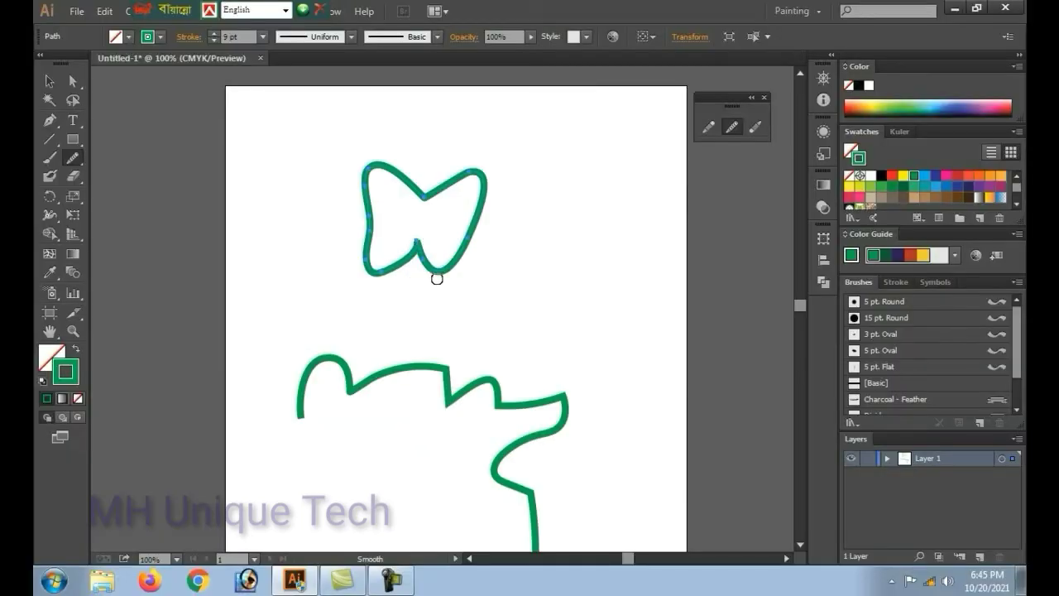
- Give the butterfly a red swatch fill while keeping its green 9 pt stroke
click(47, 82)
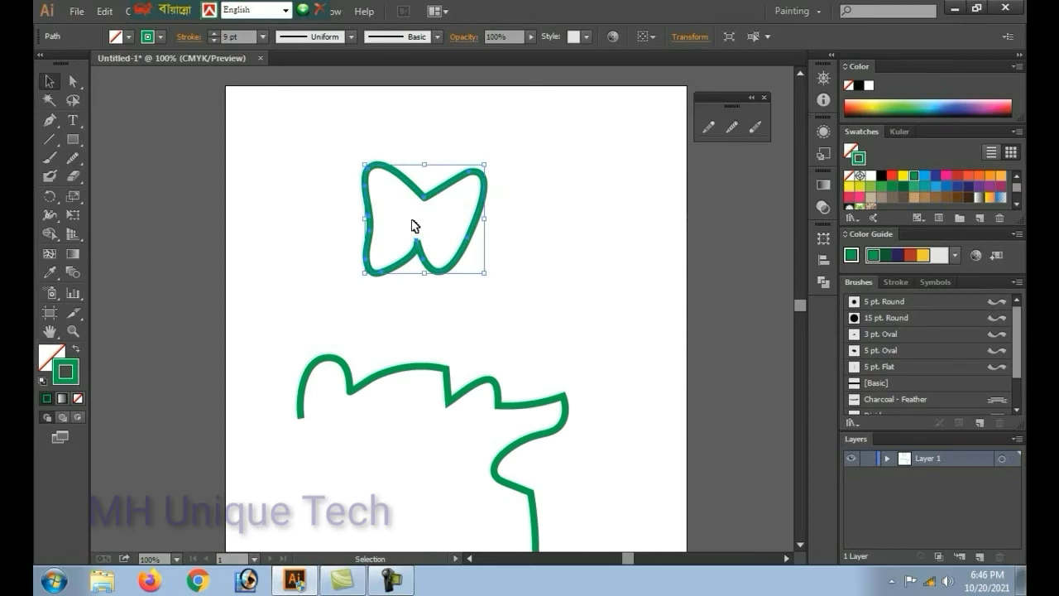
click(414, 225)
click(892, 176)
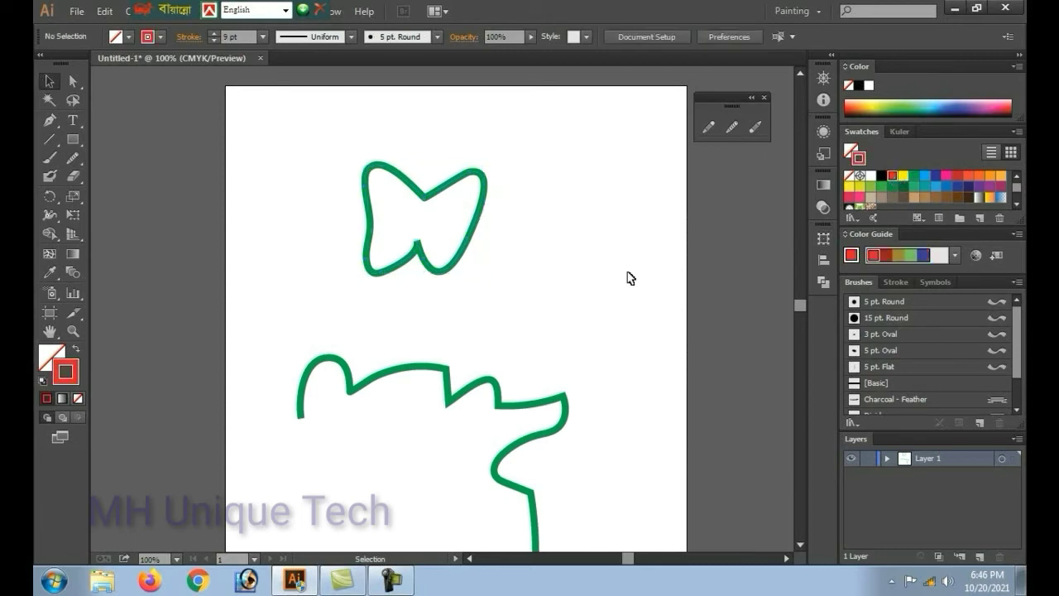
click(79, 352)
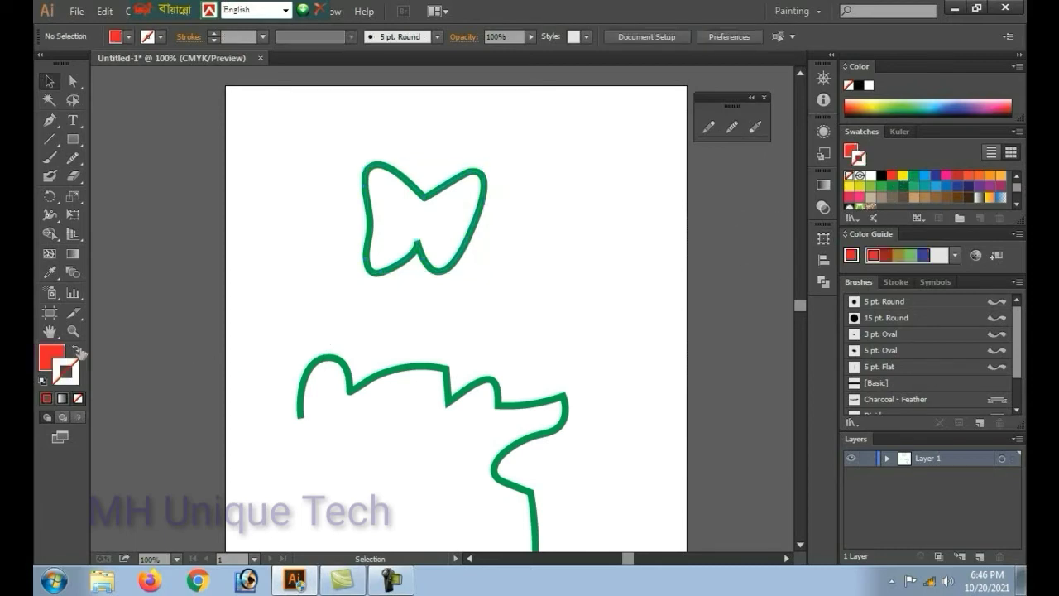
click(78, 352)
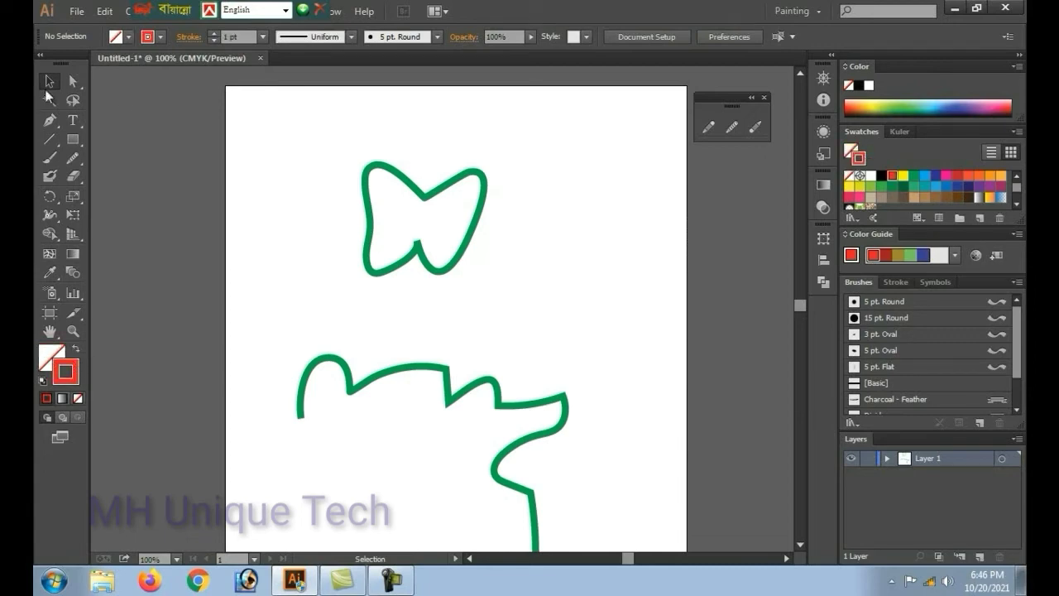
click(412, 266)
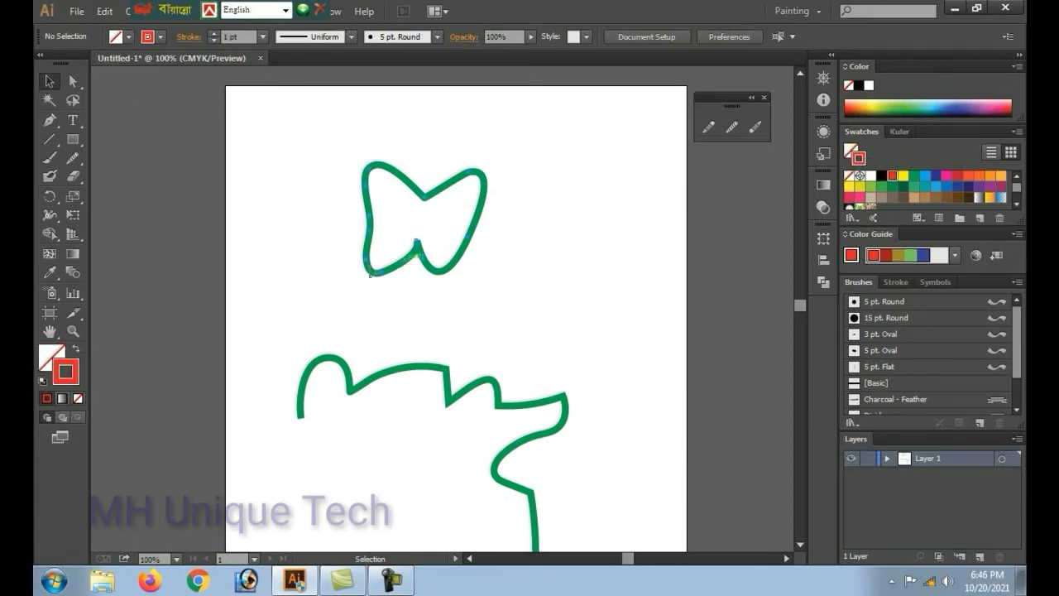
click(49, 356)
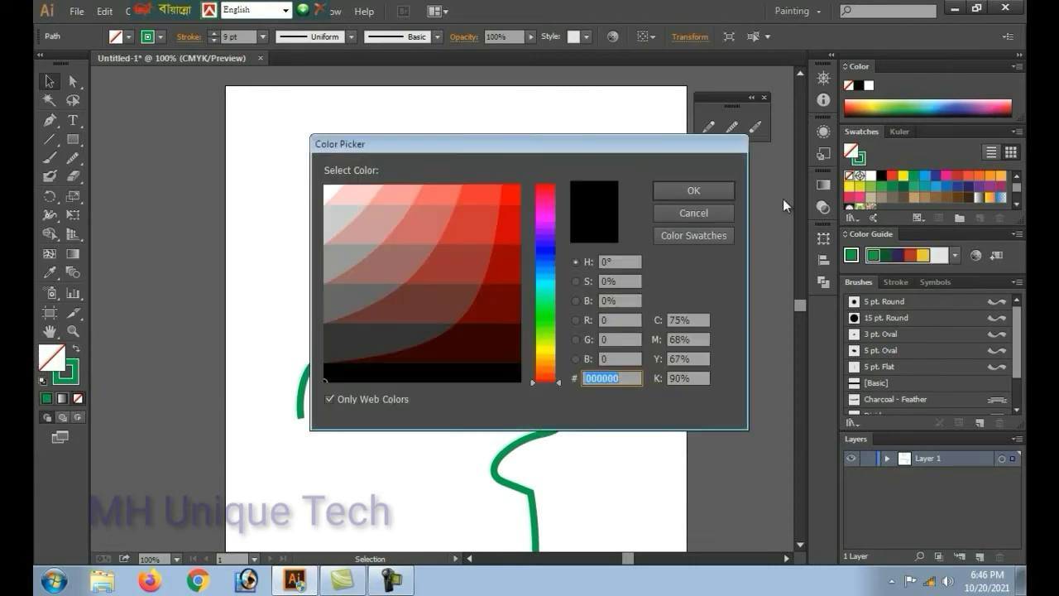
click(727, 207)
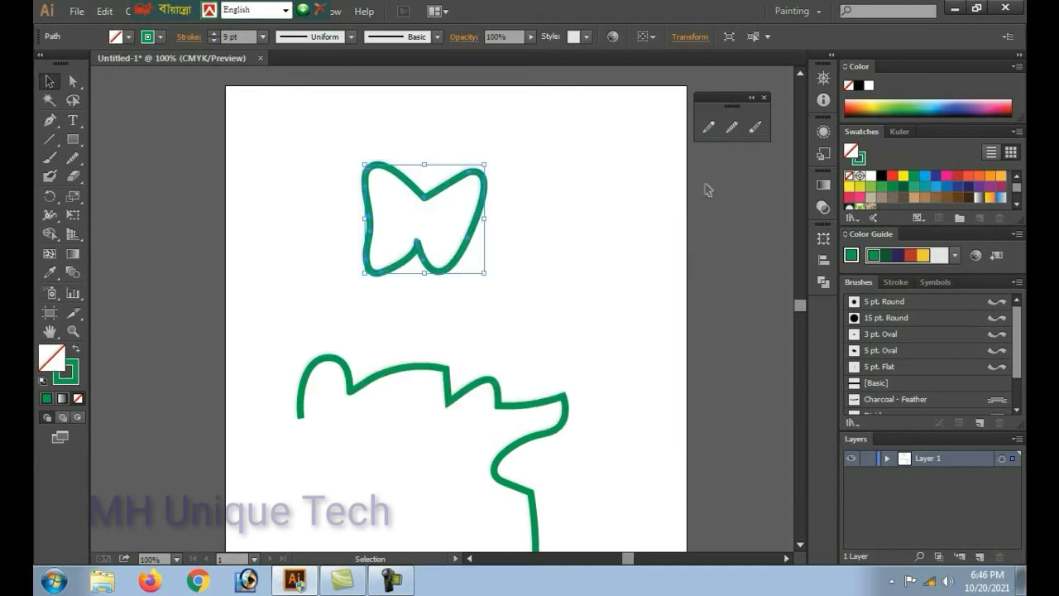
click(894, 176)
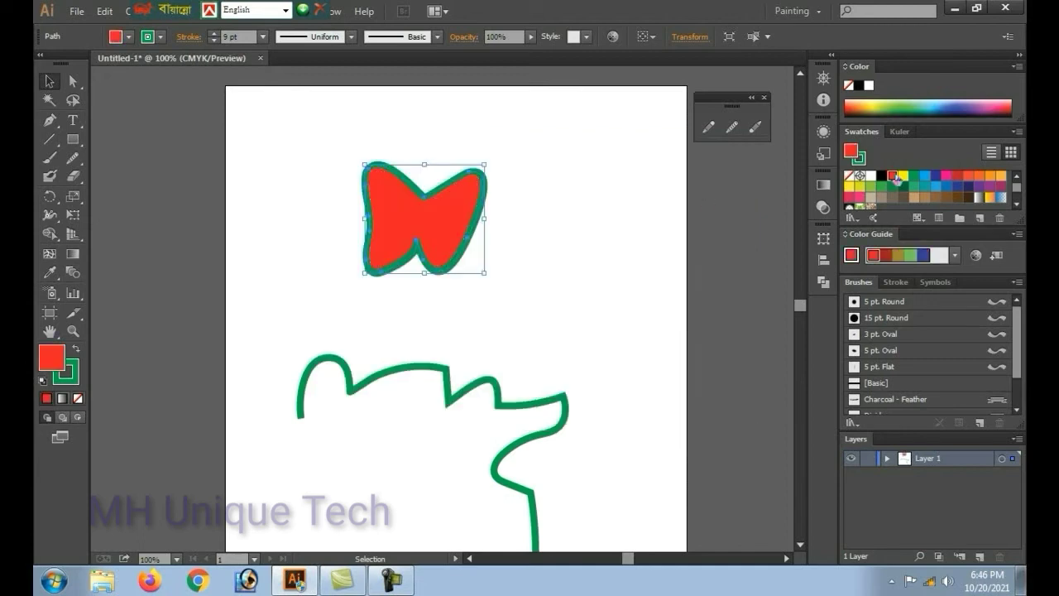
click(524, 241)
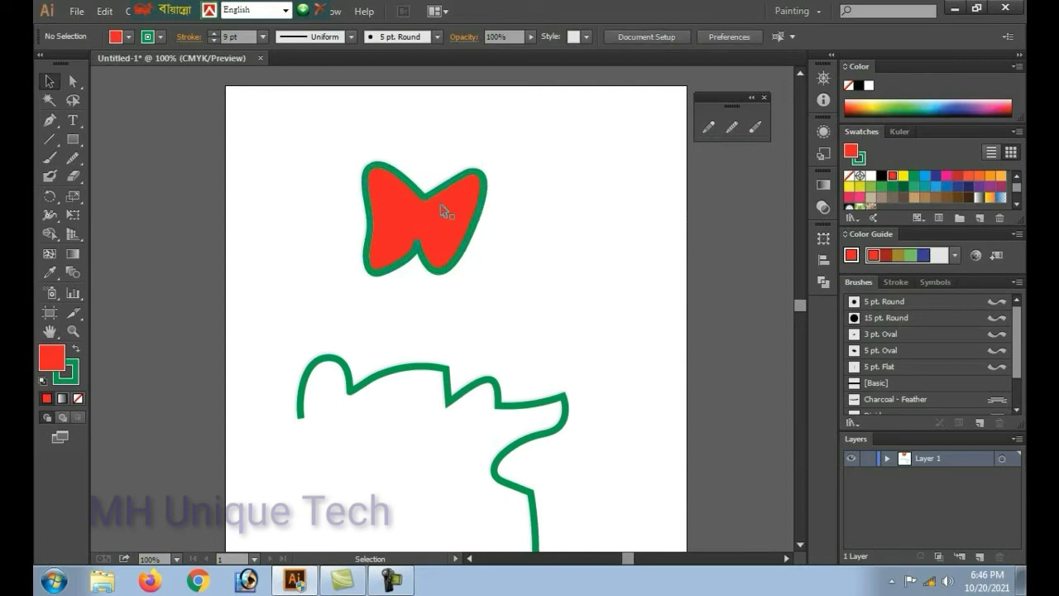
click(439, 234)
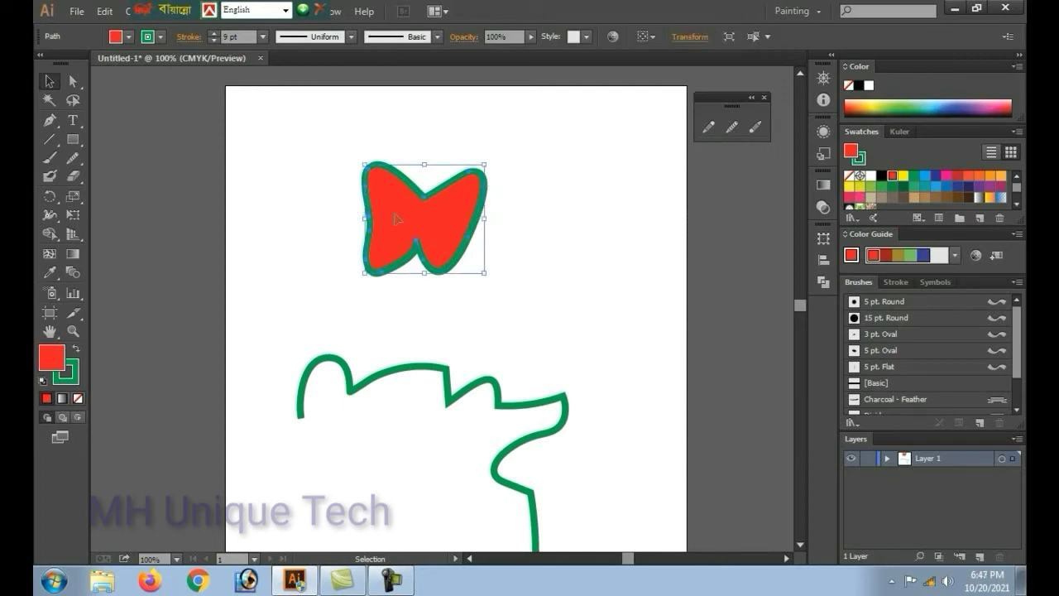
- Delete the red butterfly and the green wavy path to clear the artboard
key(Delete)
key(ctrl+a)
key(Delete)
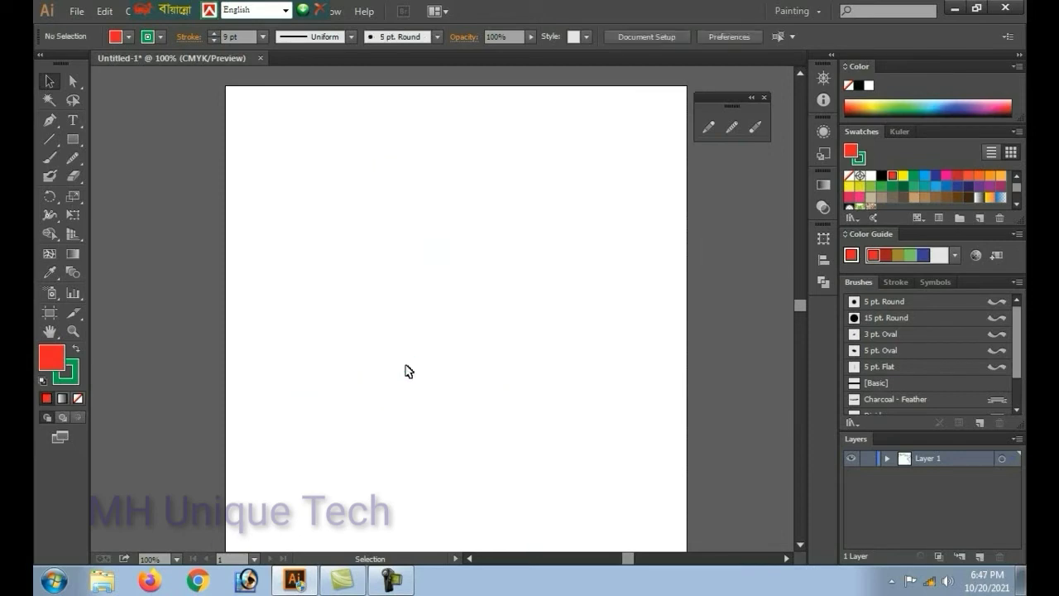
- Draw a new freehand wavy line across the page with a 1 pt Pencil stroke
click(74, 157)
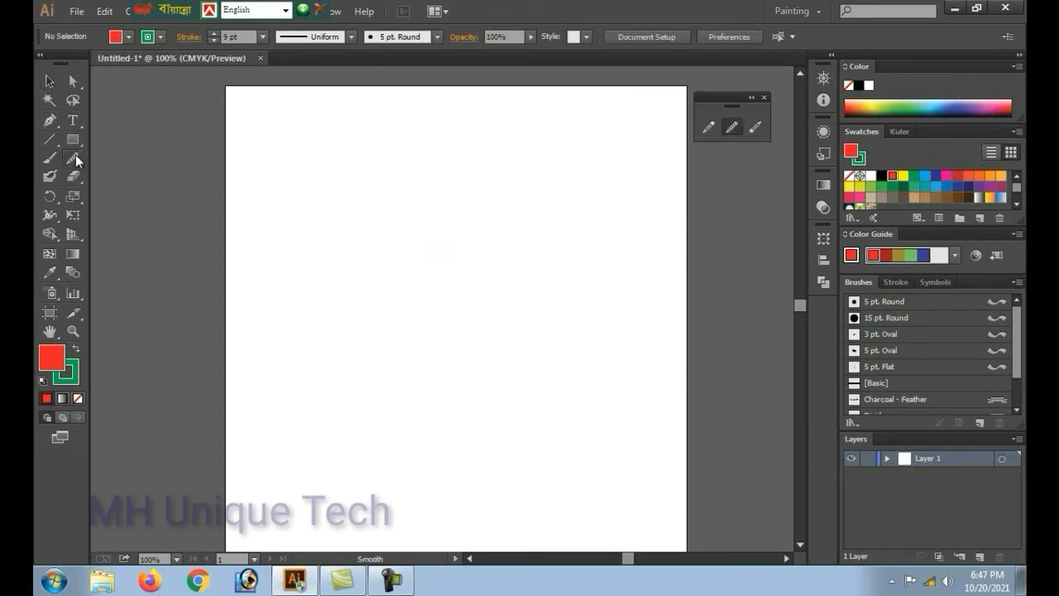
drag(75, 156, 138, 154)
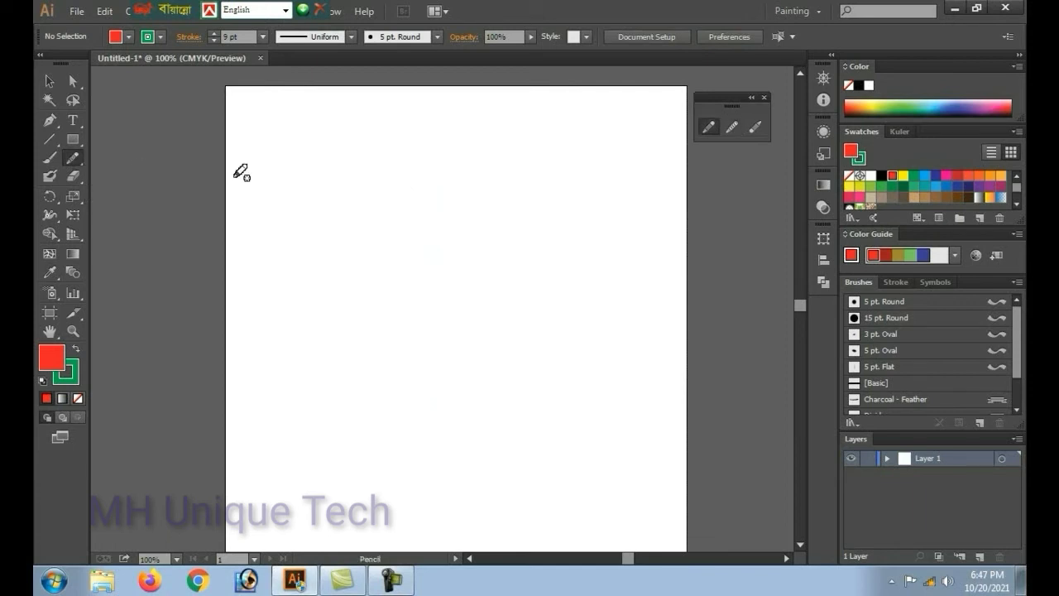
click(247, 33)
text(1)
mouse_move(285, 307)
mouse_down()
mouse_move(323, 242)
mouse_move(388, 216)
mouse_move(526, 321)
mouse_up()
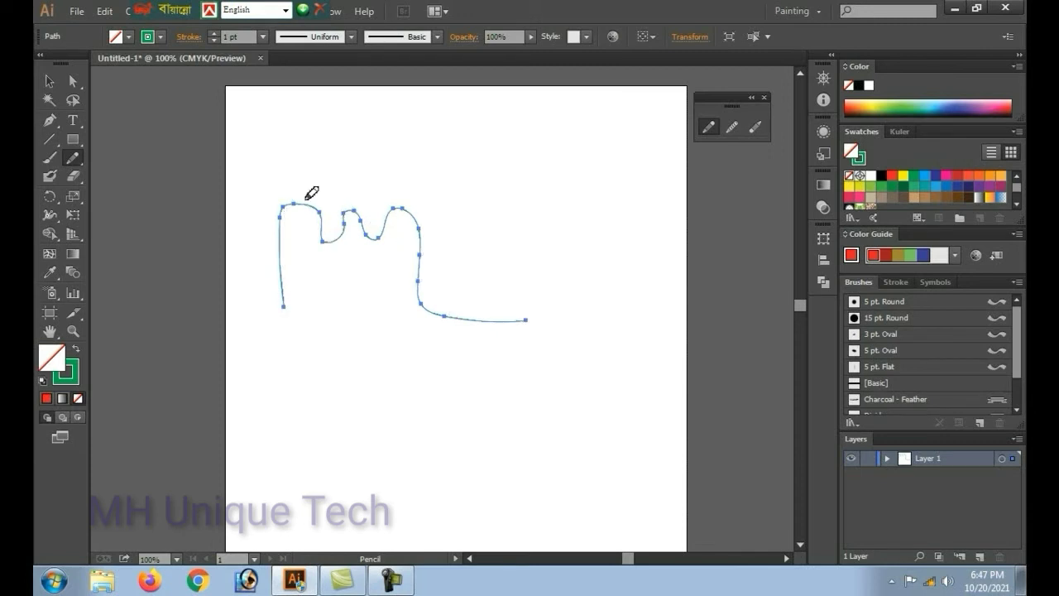
drag(73, 158, 155, 195)
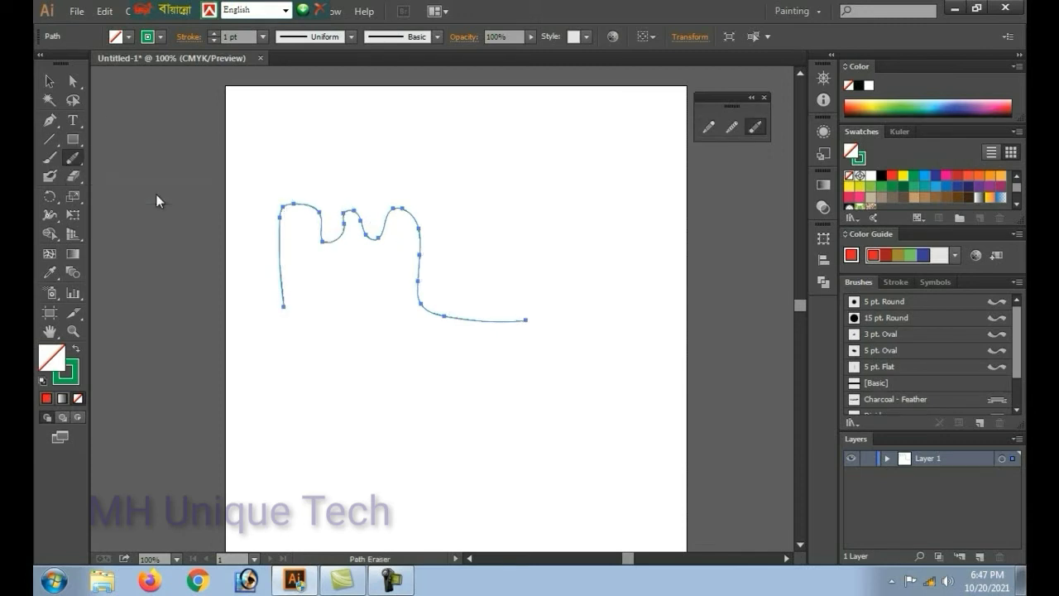
- Use the Path Eraser to erase the line's right tail, left vertical part and top
drag(424, 246, 534, 321)
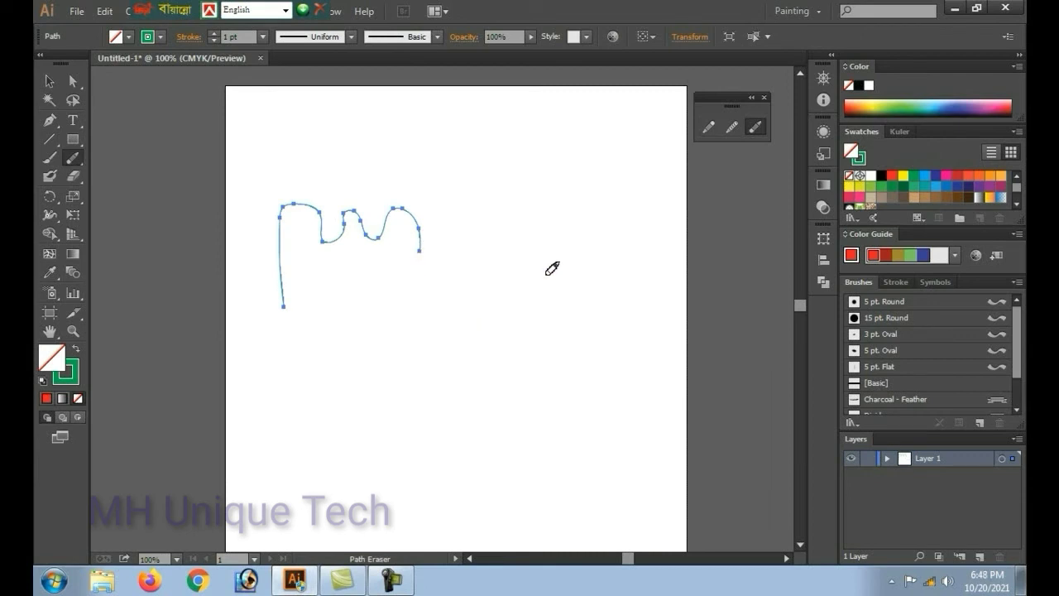
drag(287, 199, 281, 325)
mouse_move(285, 209)
mouse_down()
mouse_move(284, 312)
mouse_move(274, 314)
mouse_up()
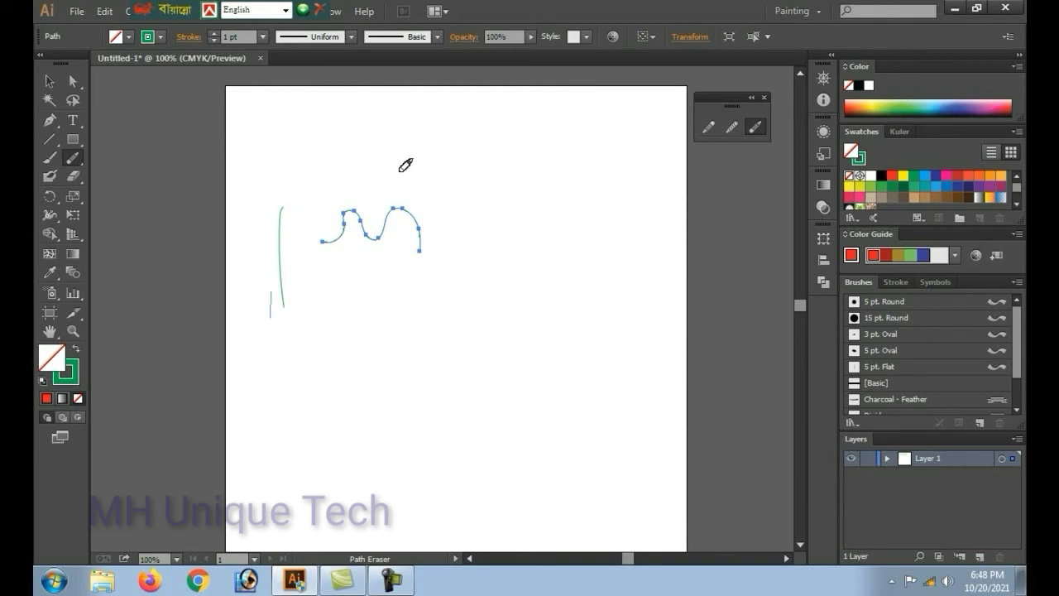
drag(433, 203, 319, 235)
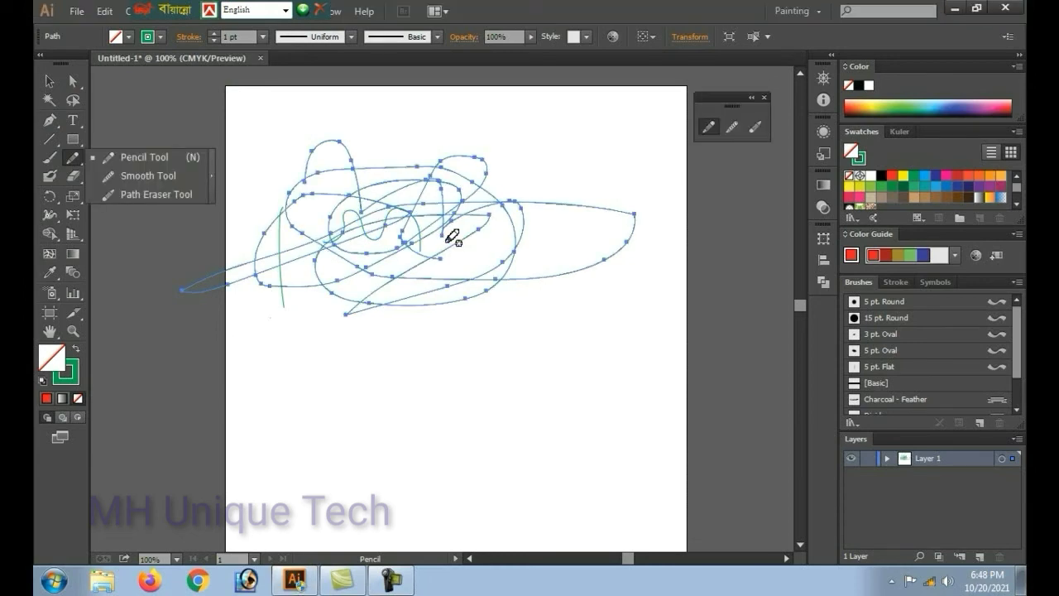
- Drag the Path Eraser across the tangled scribbles until only a few thin curves remain
click(145, 195)
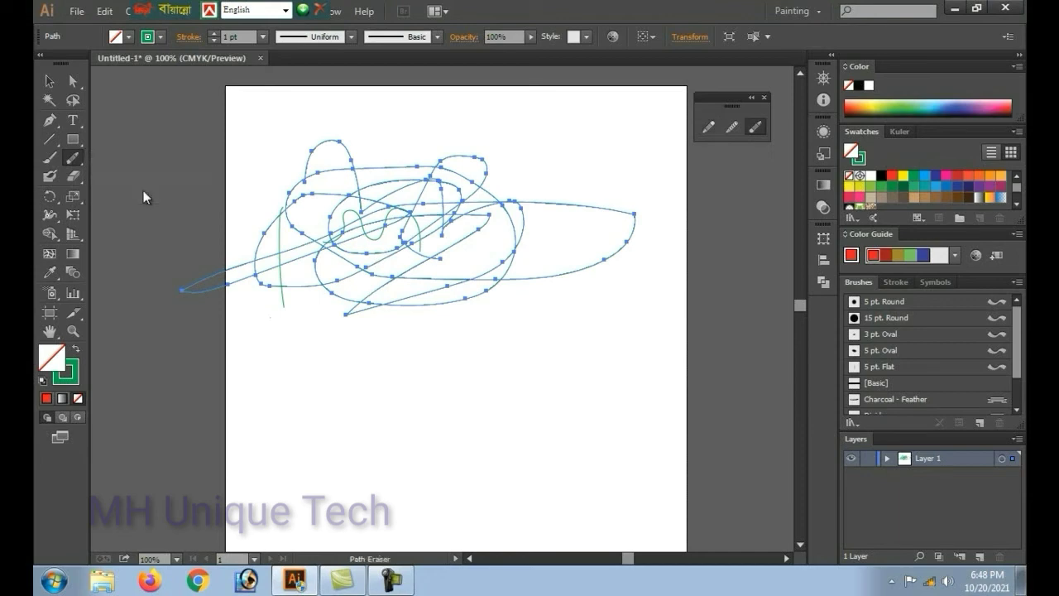
click(709, 127)
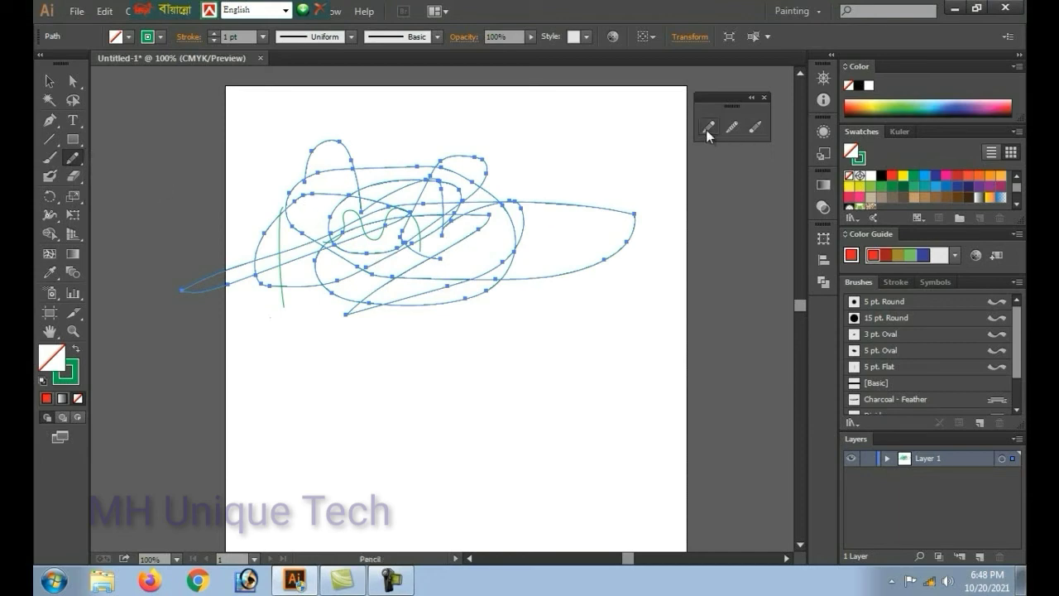
click(751, 128)
drag(484, 153, 375, 312)
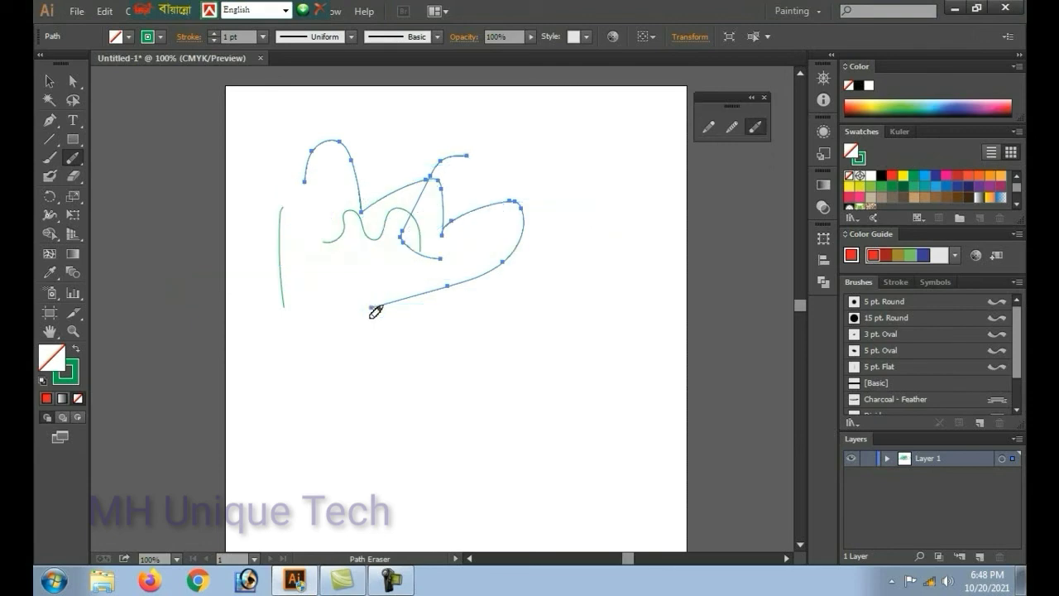
drag(356, 162, 535, 286)
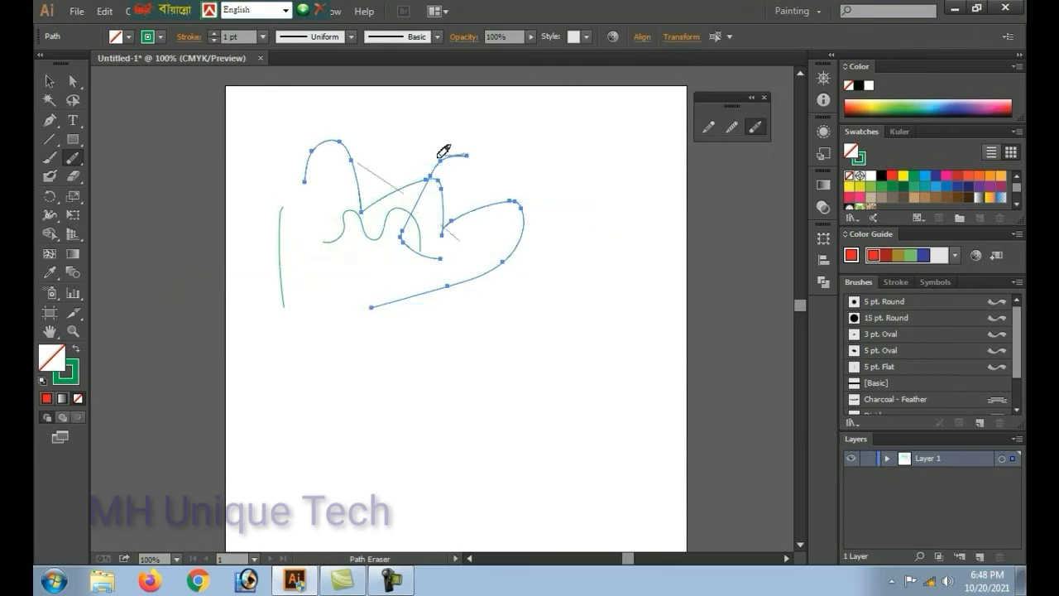
mouse_move(439, 194)
mouse_down()
mouse_move(450, 221)
mouse_move(530, 202)
mouse_move(466, 246)
mouse_move(416, 239)
mouse_move(404, 222)
mouse_up()
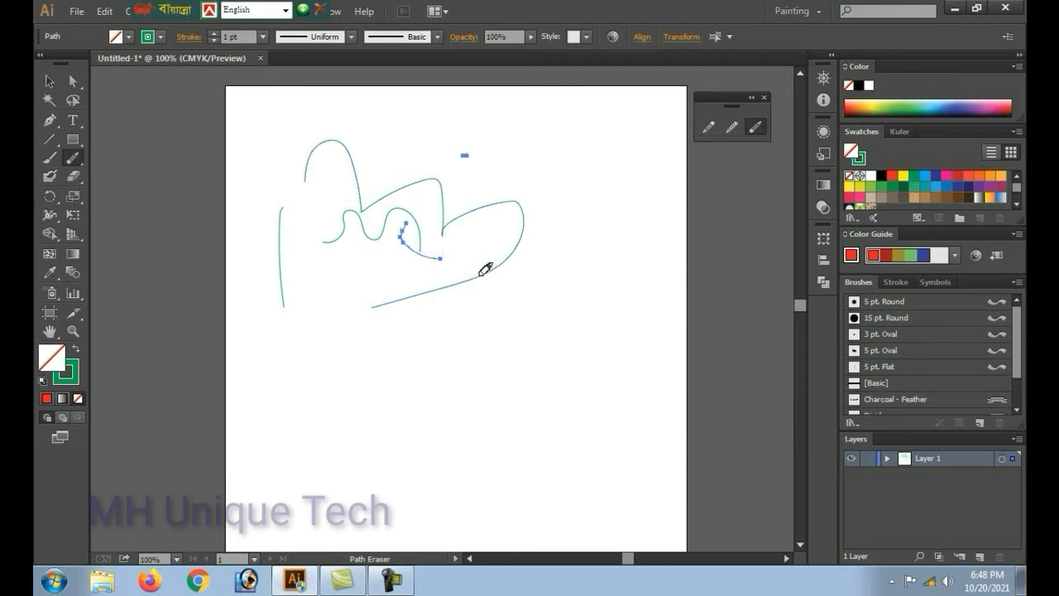
click(72, 157)
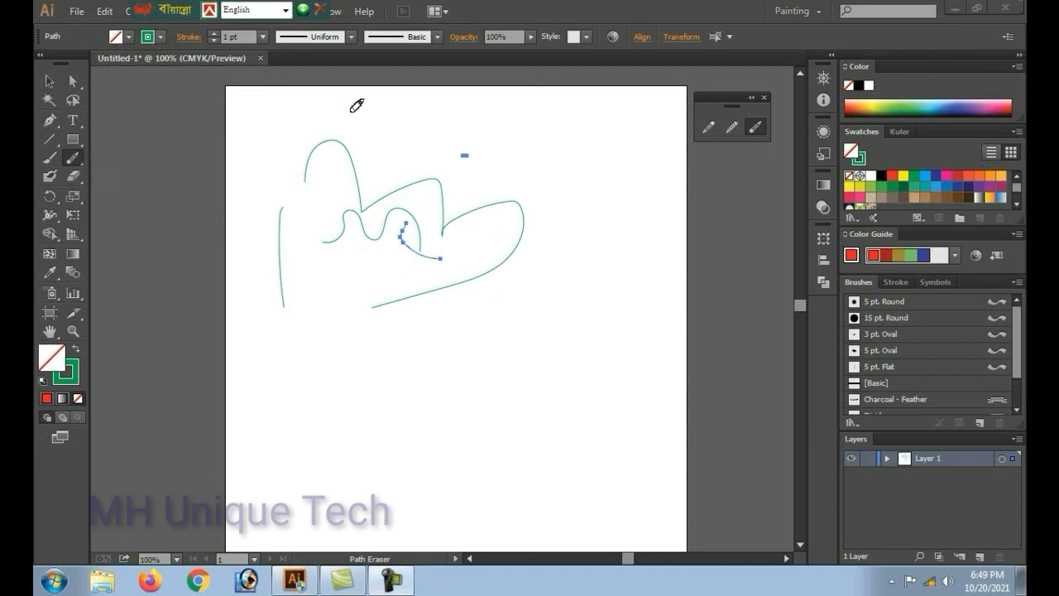
- Marquee-select and delete the leftover scribbles, then the last green vertical stroke
click(49, 81)
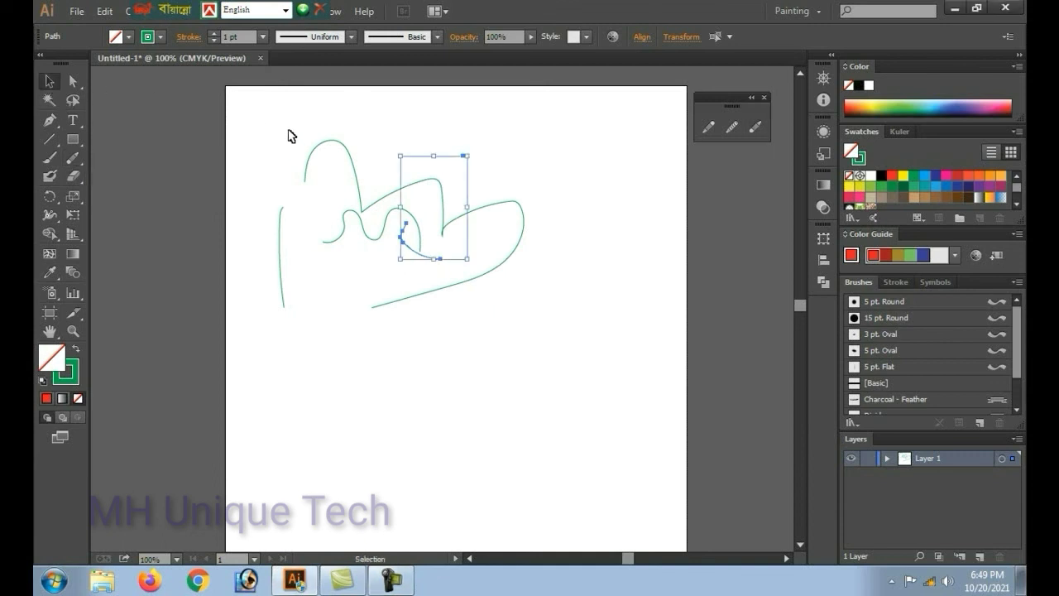
drag(290, 135, 524, 376)
key(Delete)
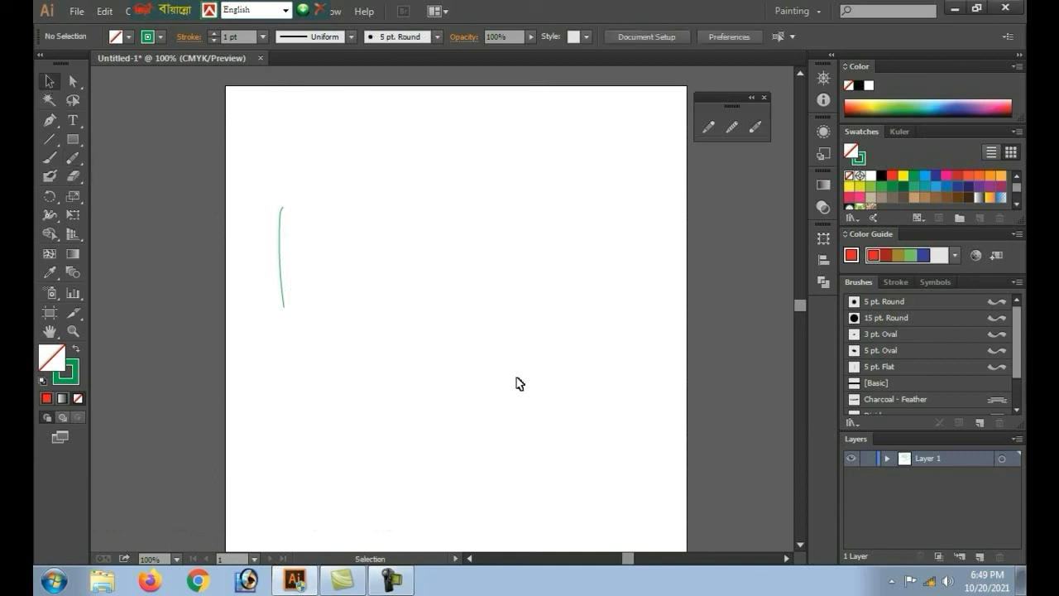
drag(276, 214, 319, 321)
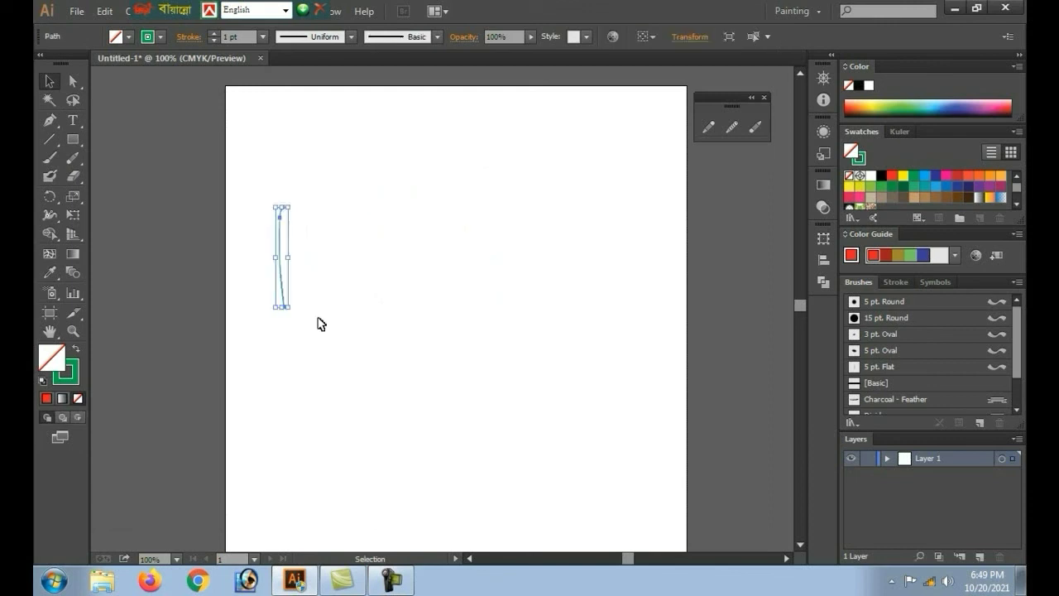
key(Delete)
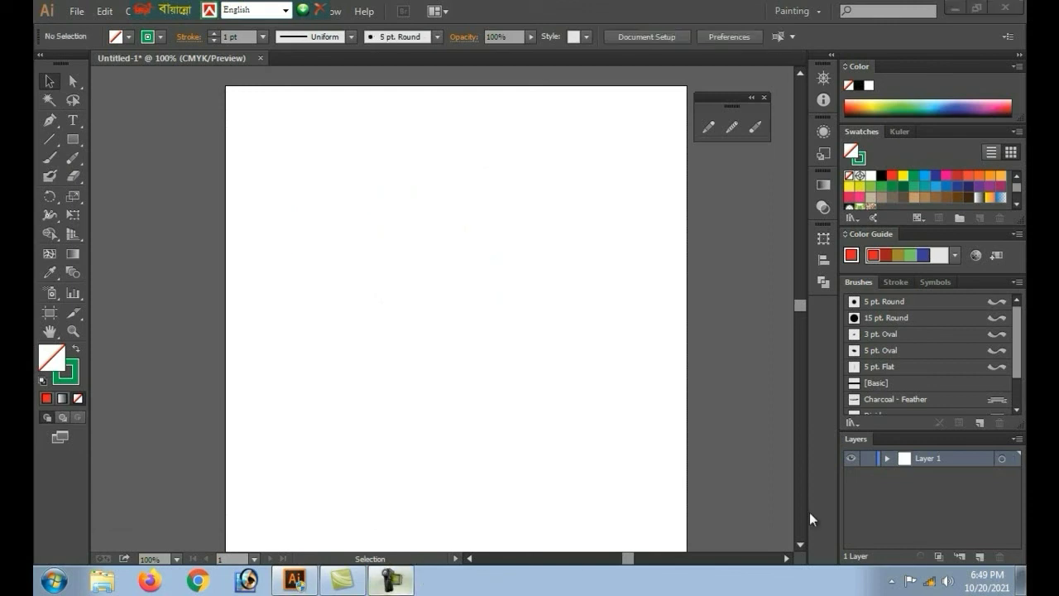